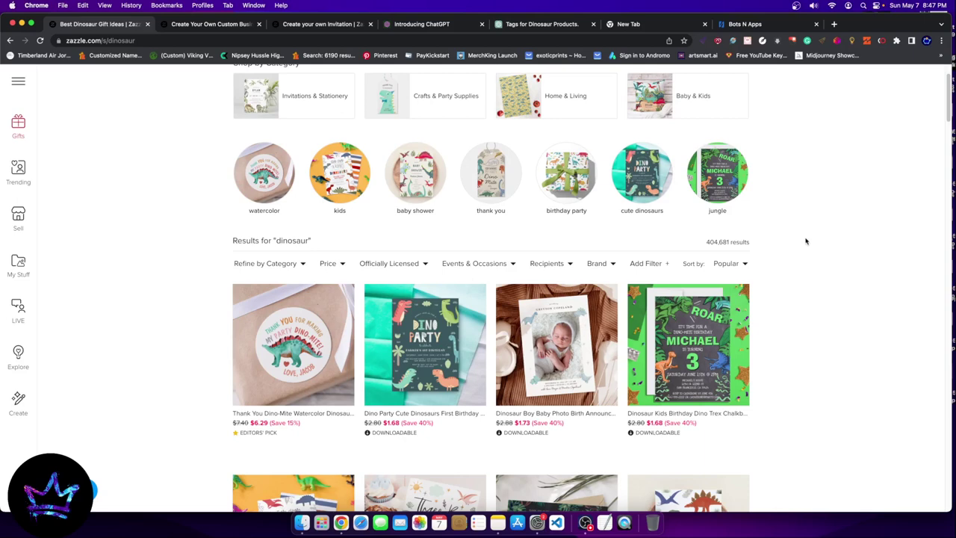
# - Review the Zazzle search results for "dinosaur" and the dinosaur-pattern invitation design open in the product editor
pyautogui.scroll(2, 807, 241)
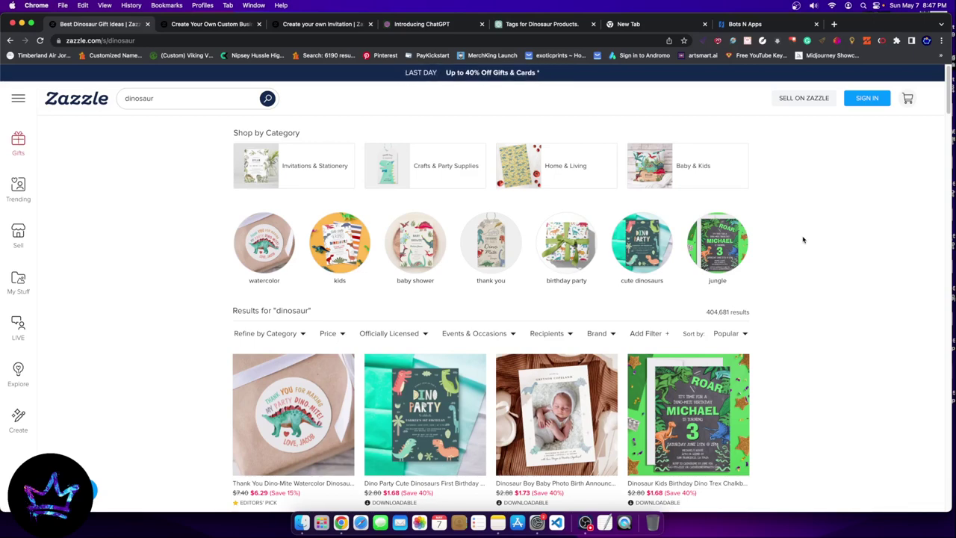
pyautogui.scroll(-5, 803, 239)
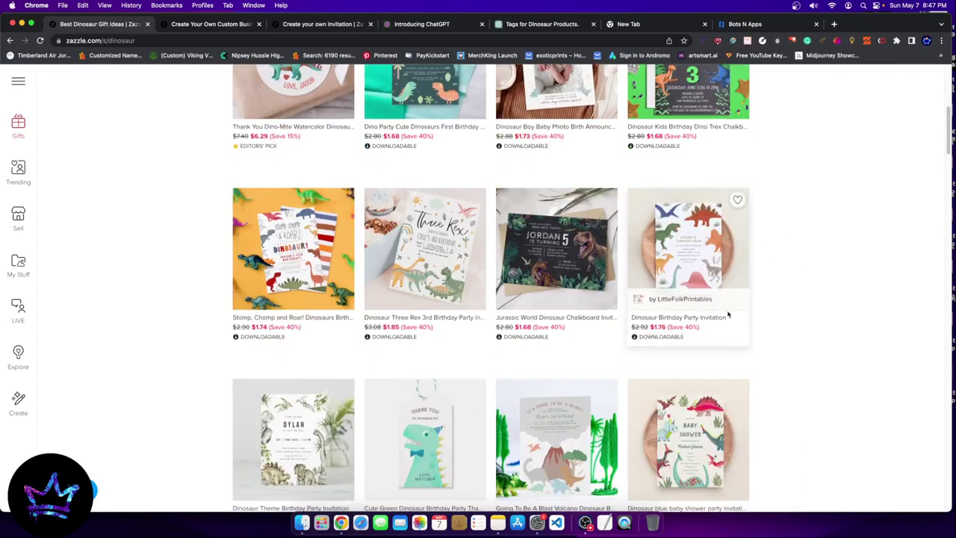
pyautogui.scroll(3, 860, 331)
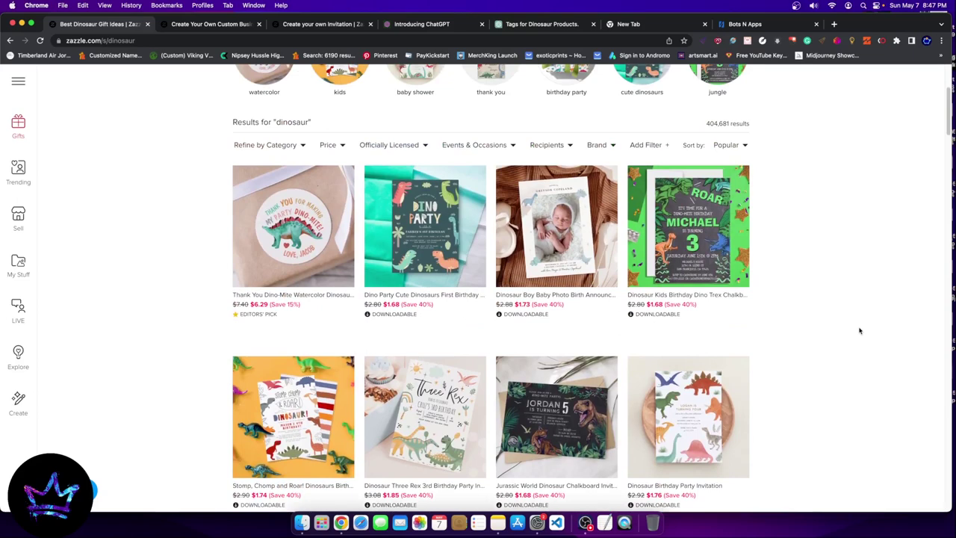
pyautogui.scroll(3, 859, 331)
pyautogui.click(217, 25)
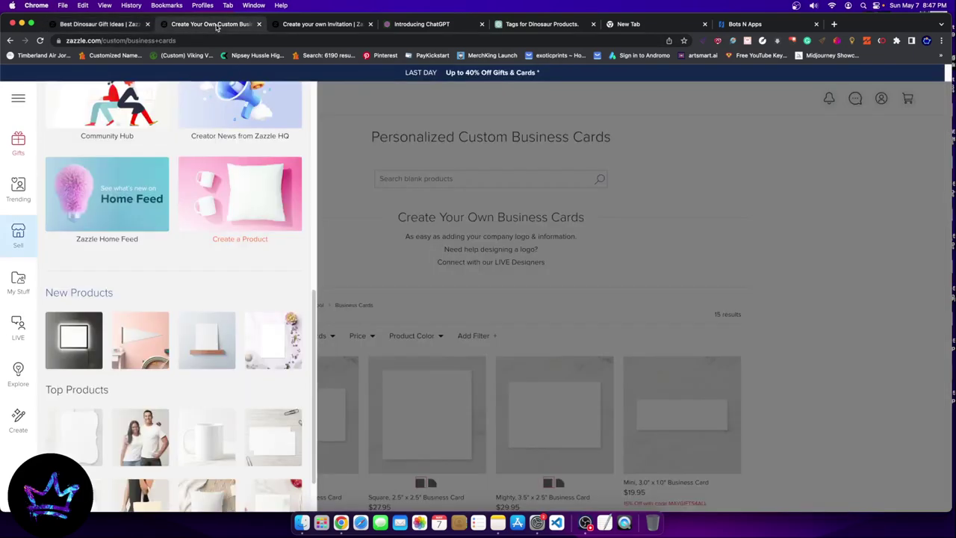
pyautogui.click(321, 24)
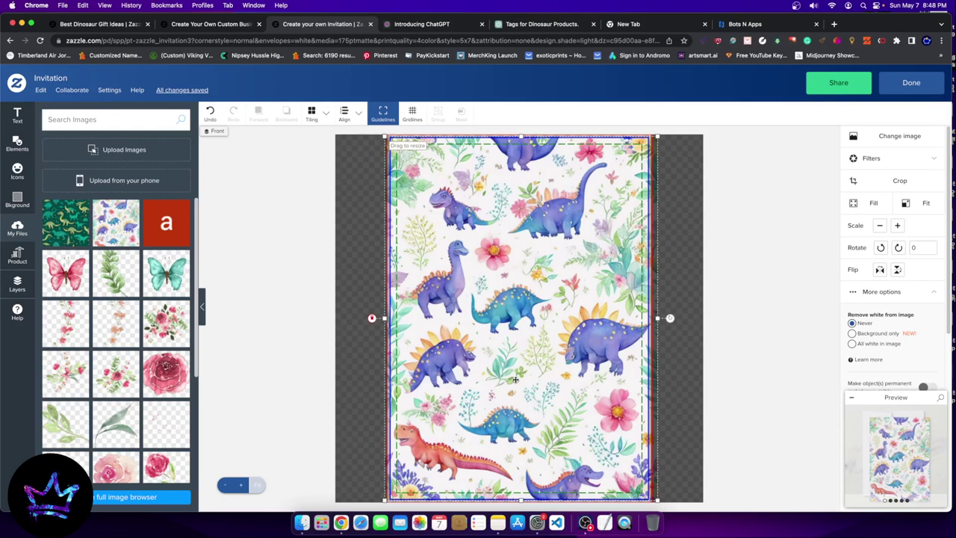
pyautogui.click(114, 27)
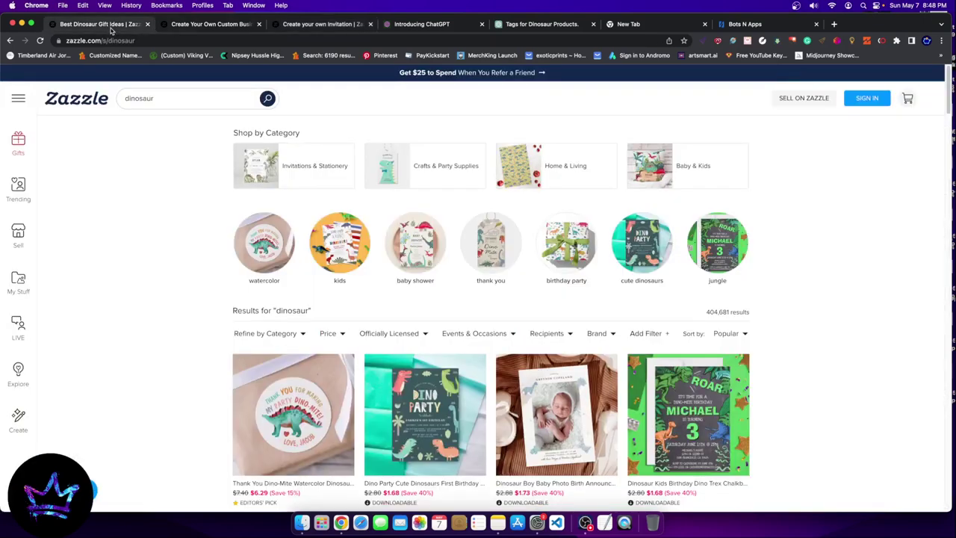
pyautogui.scroll(-1, 197, 123)
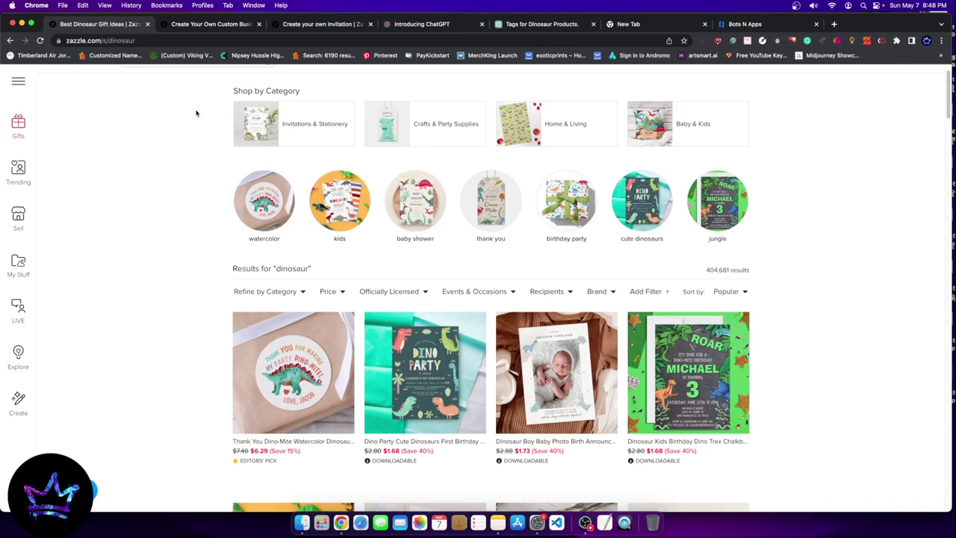
pyautogui.scroll(1, 196, 114)
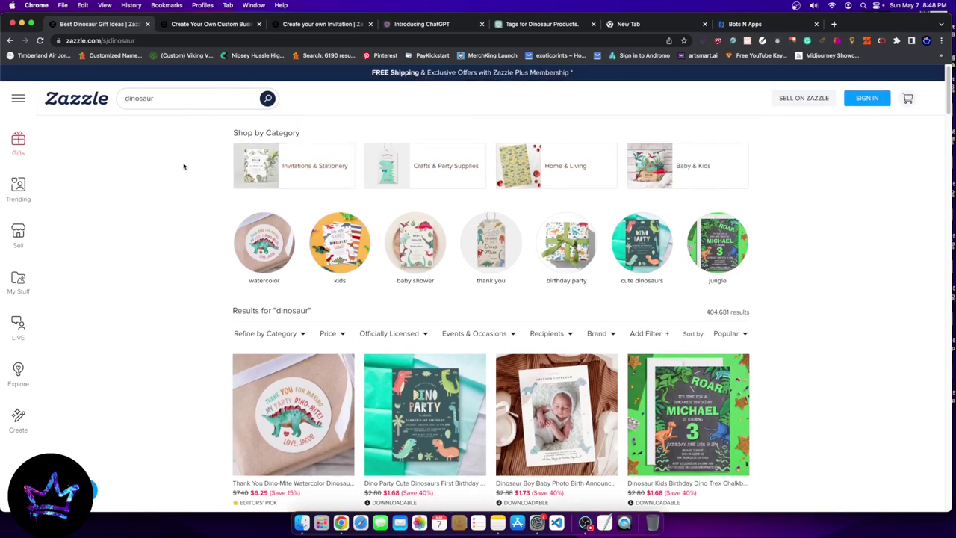
# - Grab the tags from the dinosaur search results with the Zazzle AI Tagger extension
pyautogui.click(867, 40)
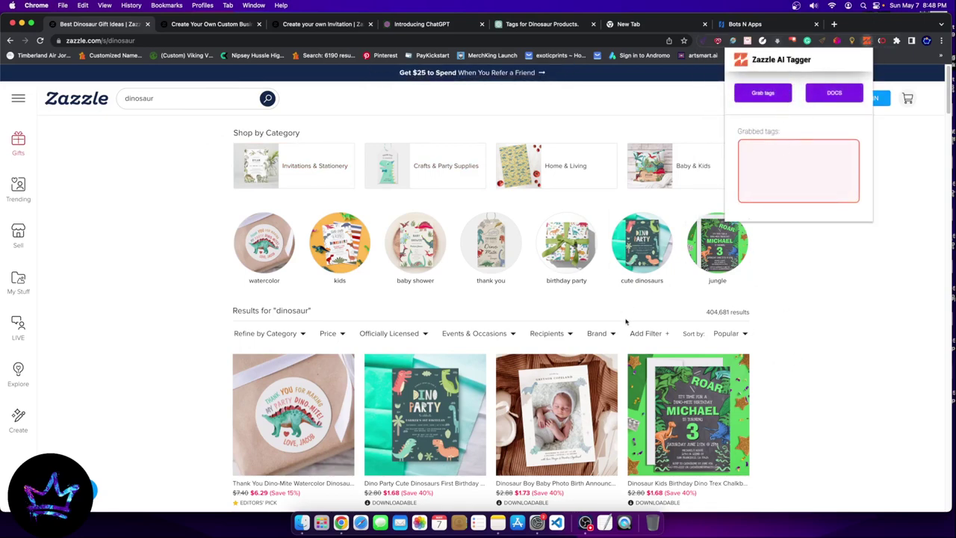
pyautogui.scroll(-5, 740, 283)
pyautogui.scroll(-12, 739, 282)
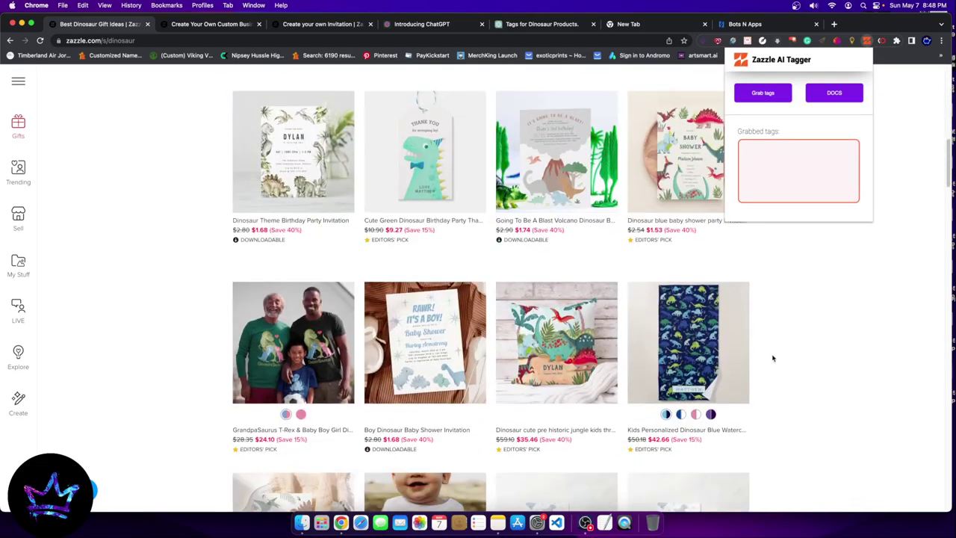
pyautogui.scroll(8, 772, 374)
pyautogui.scroll(10, 766, 346)
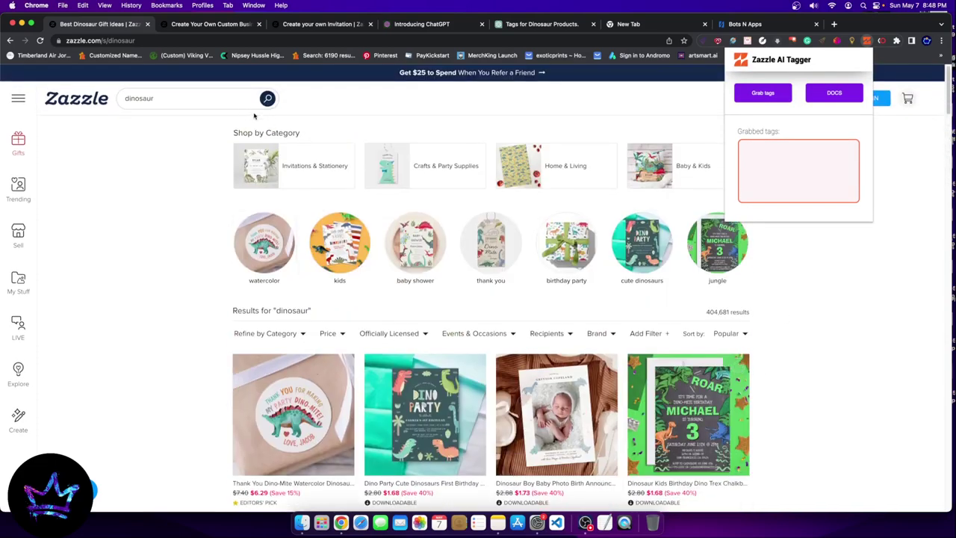
pyautogui.click(763, 94)
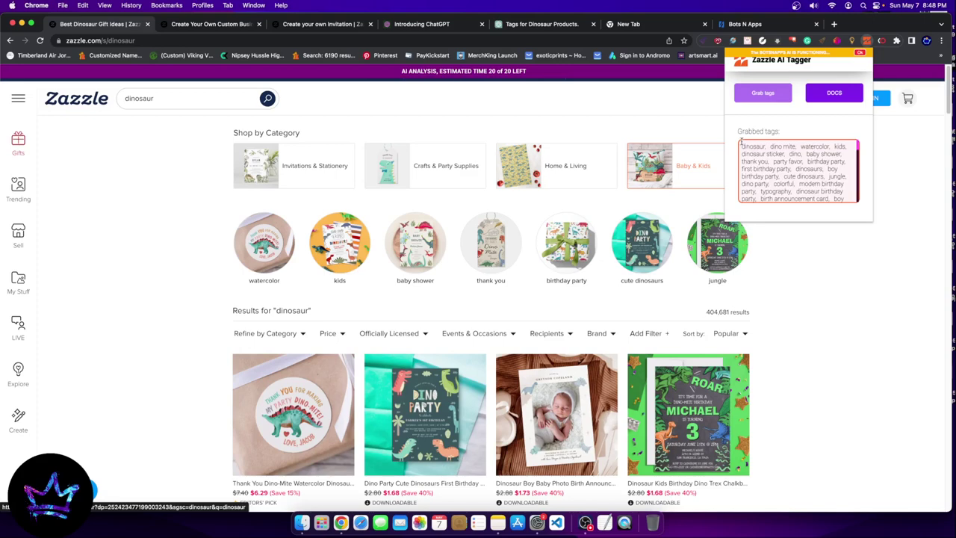
# - Copy the full list of grabbed tags from Zazzle AI Tagger
pyautogui.moveTo(742, 142); pyautogui.dragTo(845, 199)
pyautogui.rightClick(814, 156)
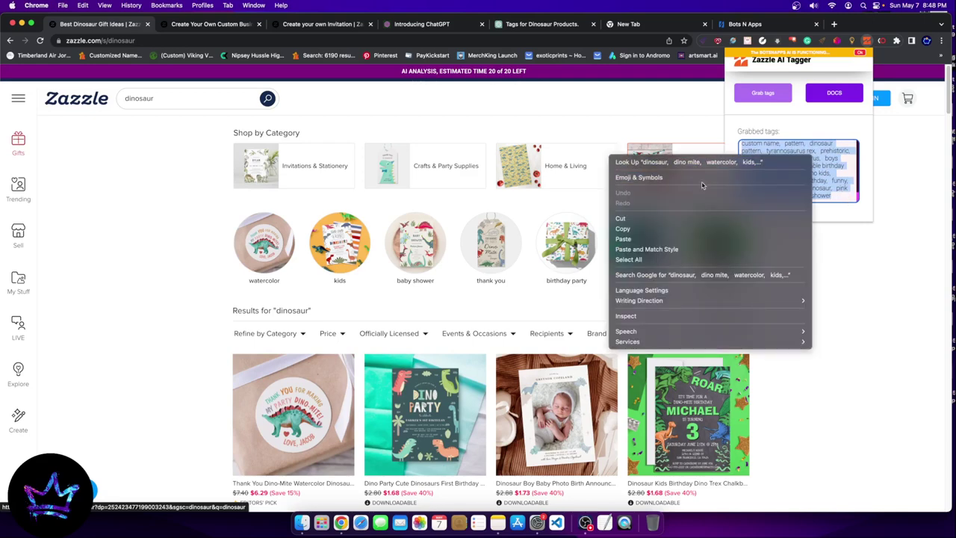
pyautogui.click(629, 231)
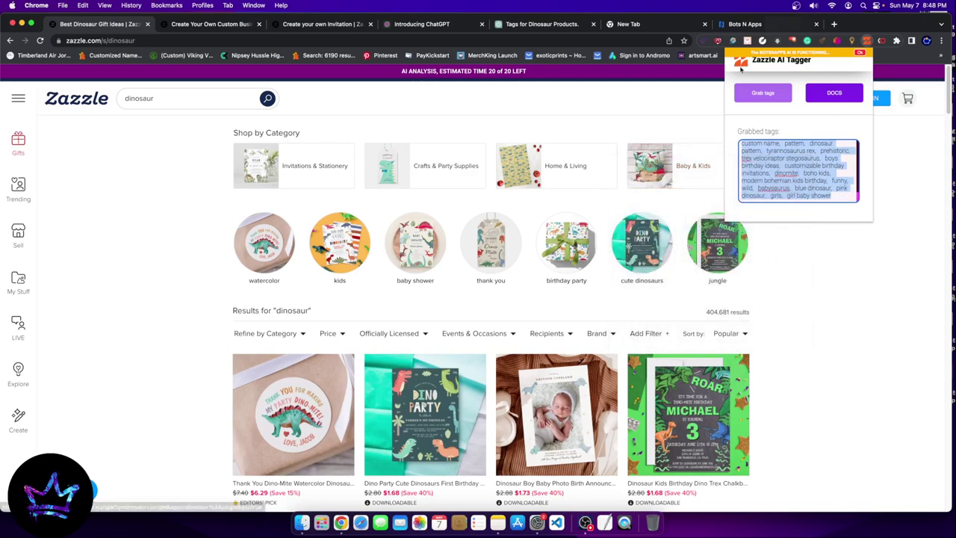
# - Look up the Zazzle Ai RocketTagger product on the Bots N Apps site and check its subscription period options
pyautogui.click(755, 23)
pyautogui.scroll(-5, 478, 239)
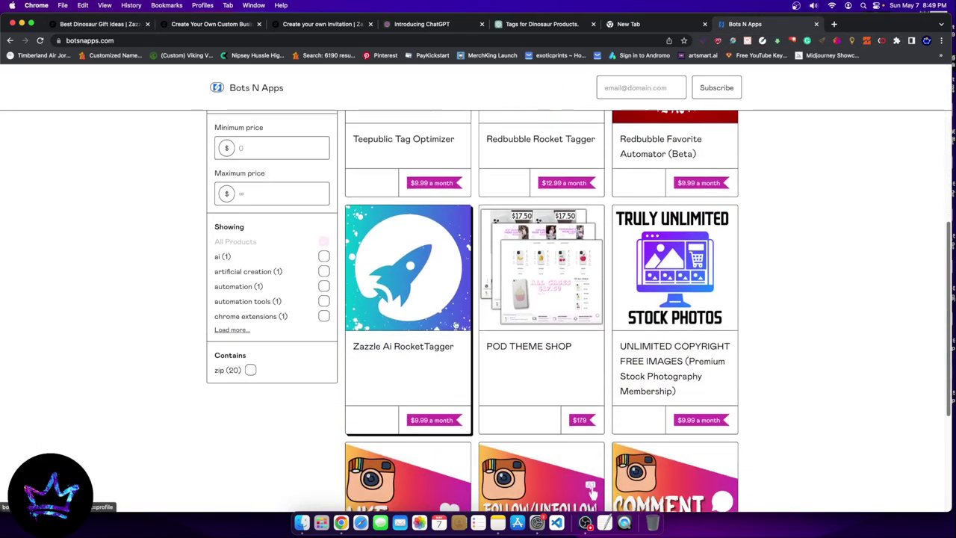
pyautogui.click(415, 274)
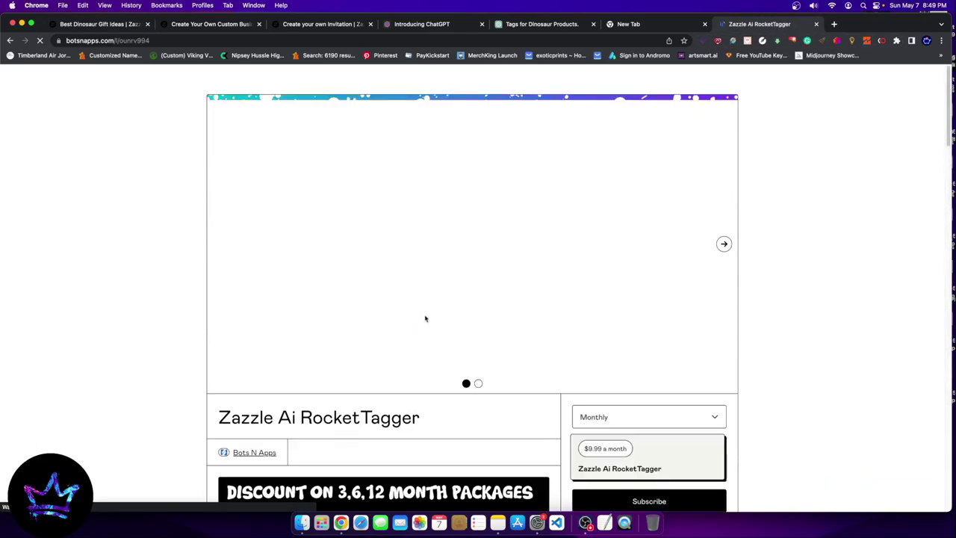
pyautogui.click(644, 417)
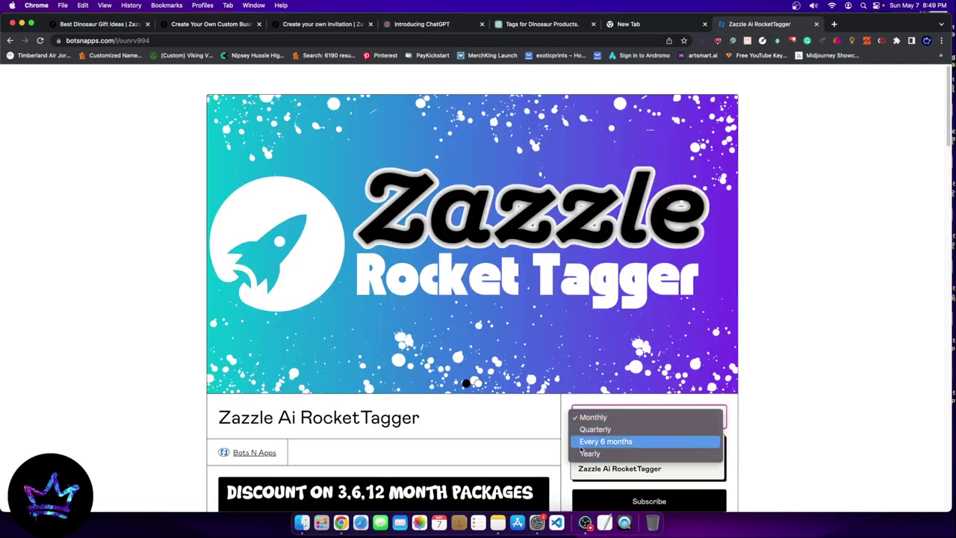
pyautogui.click(753, 380)
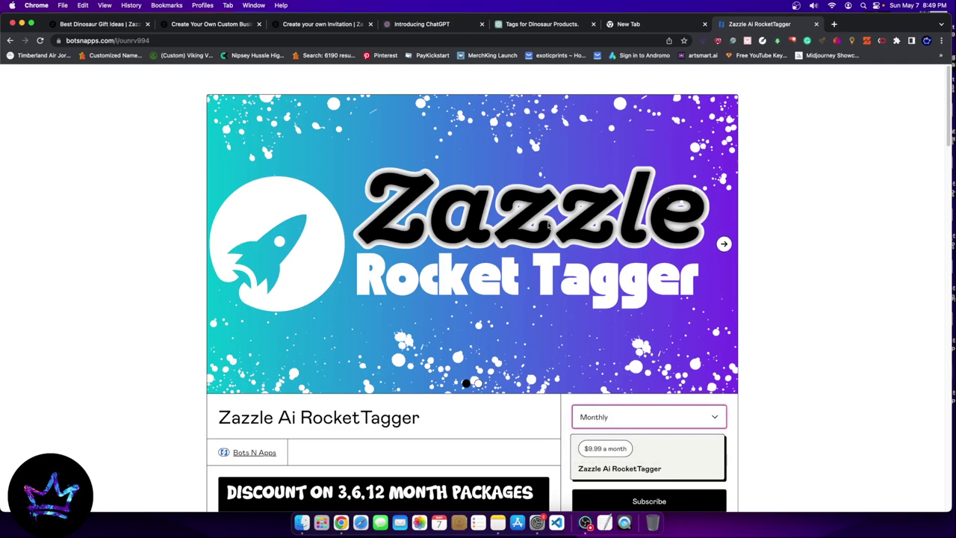
# - Switch to the ChatGPT conversation on tags for dinosaur products and go back to its first prompt
pyautogui.click(100, 24)
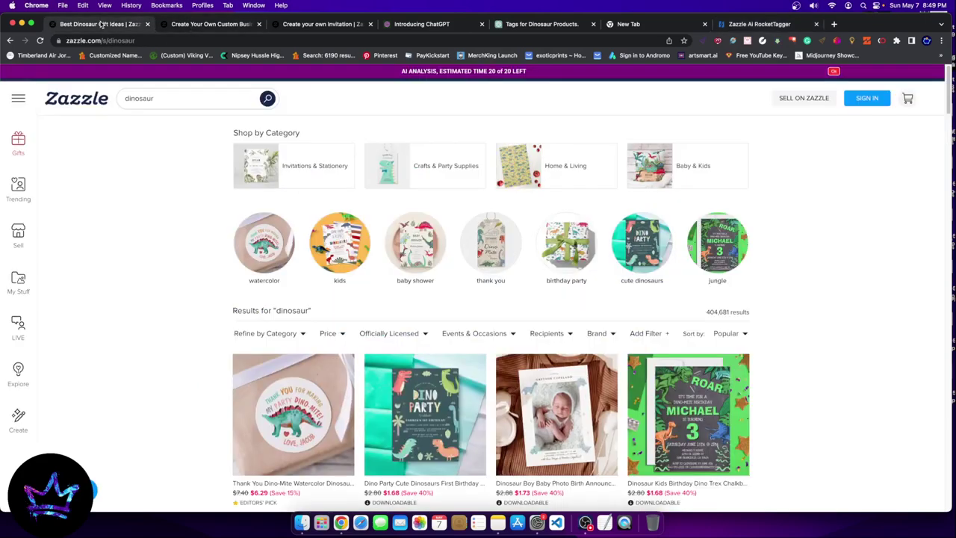
pyautogui.click(200, 23)
pyautogui.click(113, 24)
pyautogui.click(523, 24)
pyautogui.scroll(3, 407, 168)
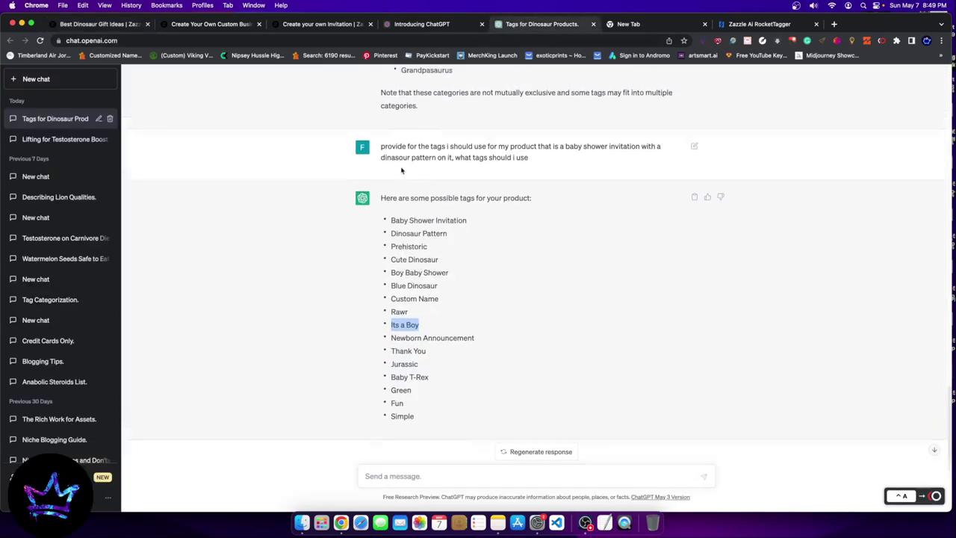
pyautogui.scroll(15, 407, 170)
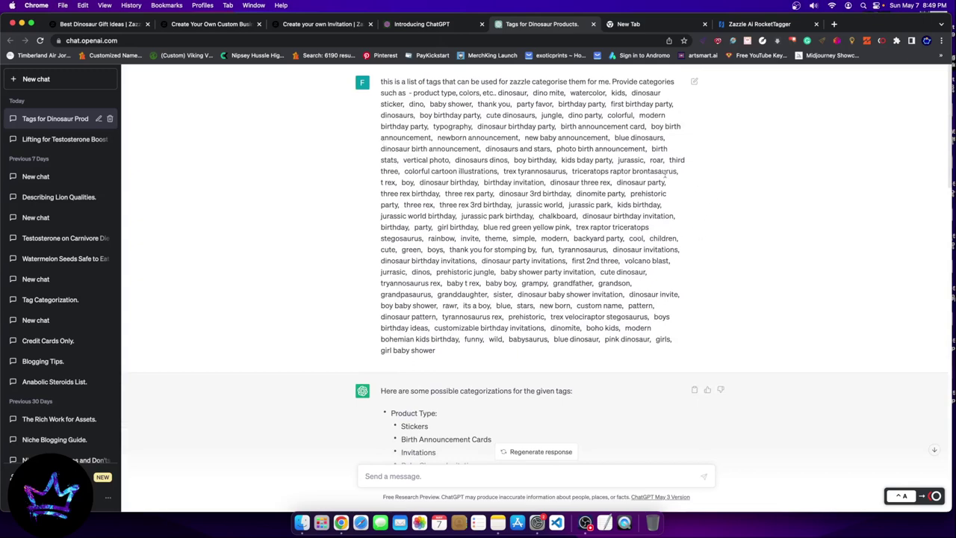
# - Examine the prompt's instruction to categorise the Zazzle tags by product type and colors, along with the categorised reply
pyautogui.moveTo(383, 81); pyautogui.dragTo(571, 81)
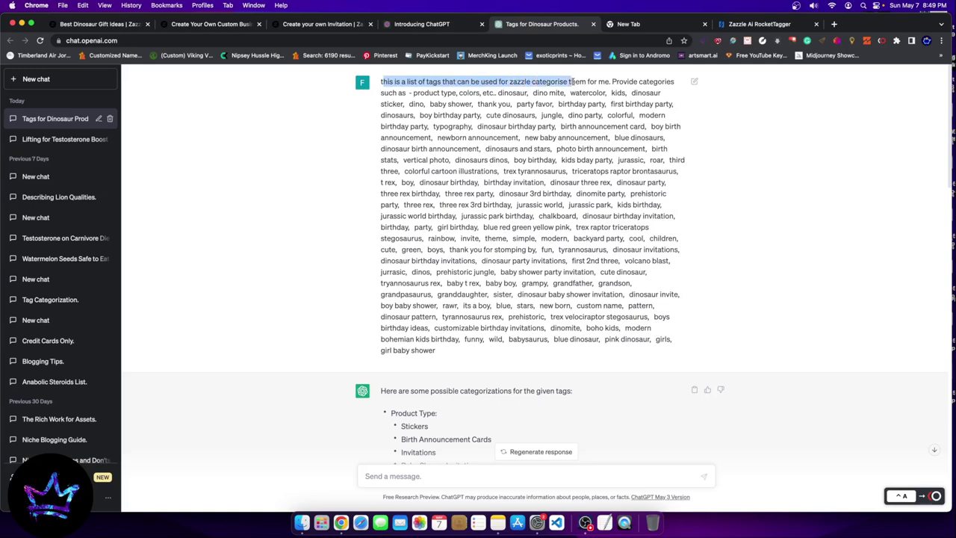
pyautogui.click(402, 83)
pyautogui.moveTo(383, 81); pyautogui.dragTo(496, 92)
pyautogui.click(533, 80)
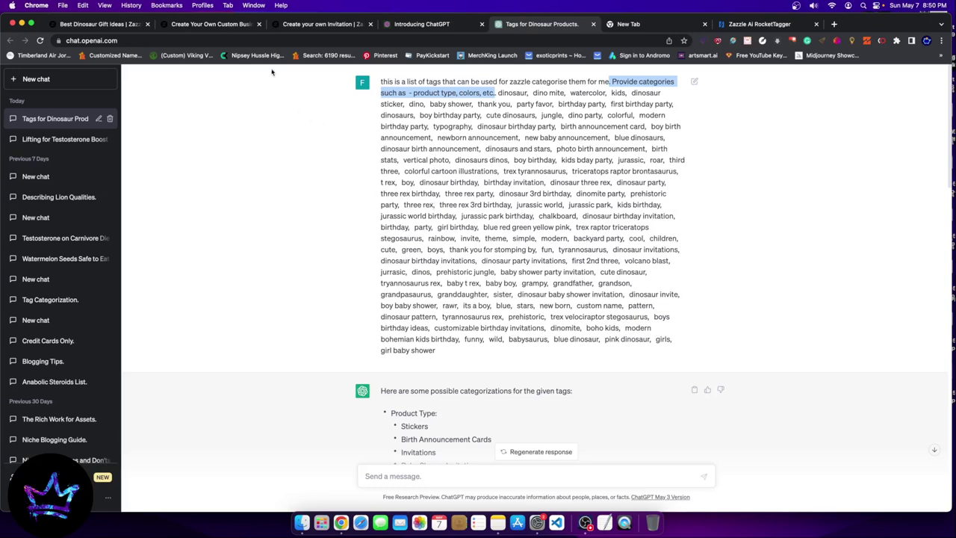
pyautogui.scroll(-2, 503, 164)
pyautogui.scroll(-5, 503, 164)
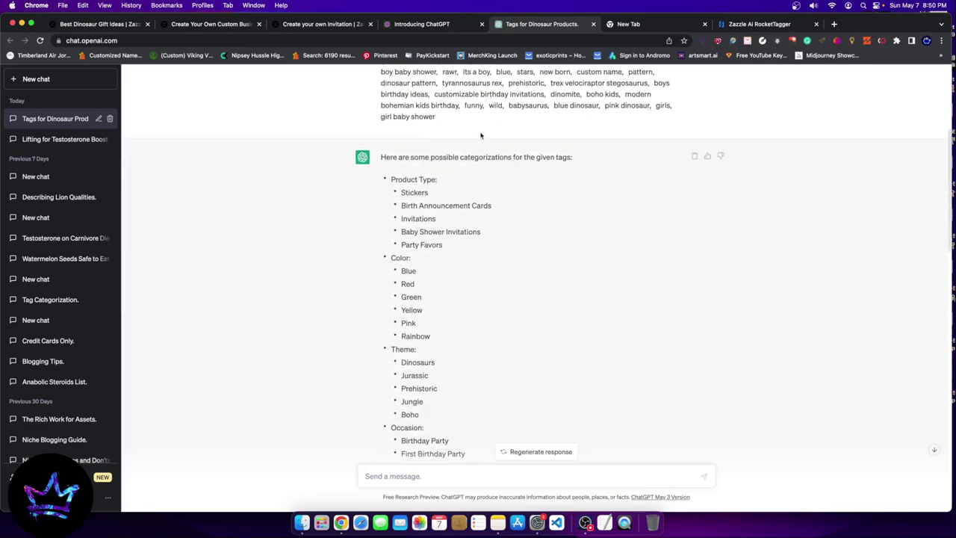
pyautogui.scroll(7, 342, 141)
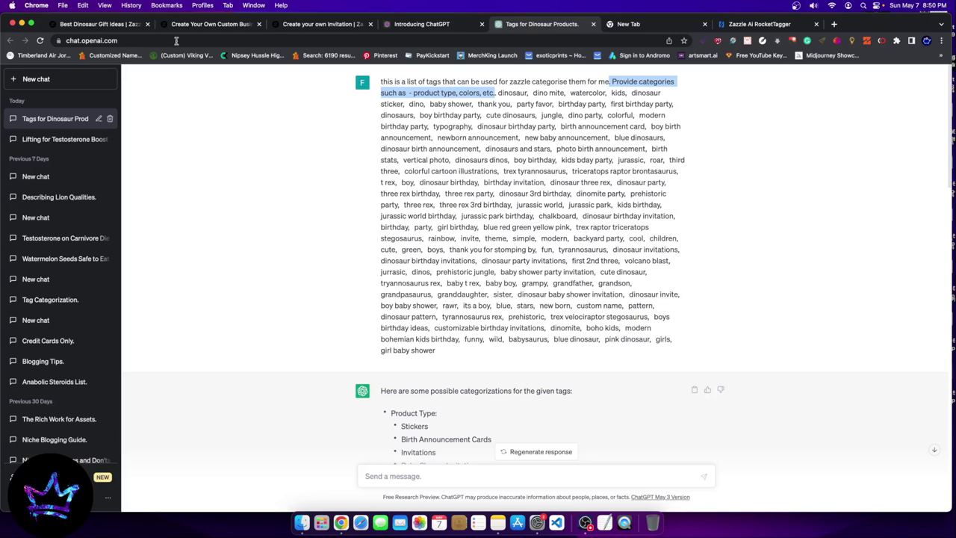
# - Return to Zazzle and compare the dinosaur search results with the dinosaur-pattern invitation design
pyautogui.click(75, 24)
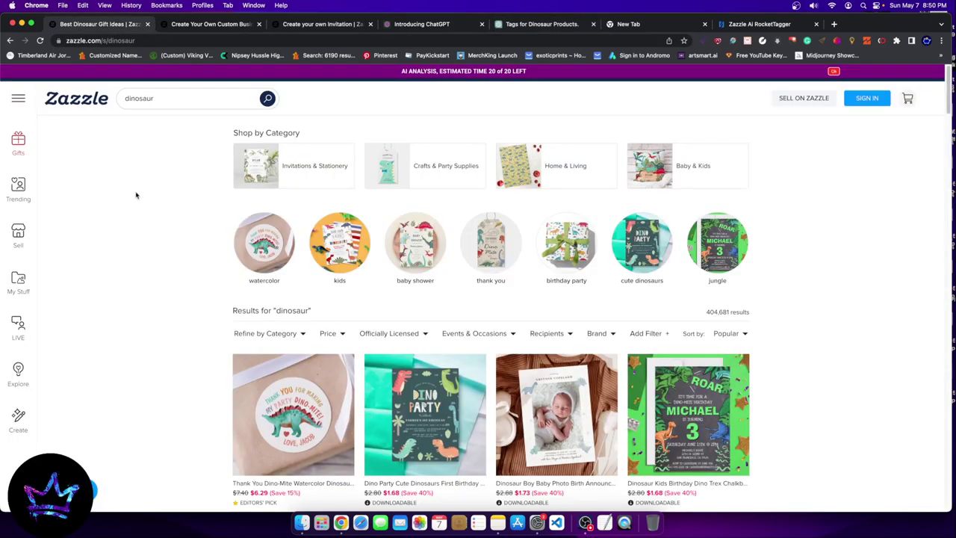
pyautogui.scroll(-10, 136, 196)
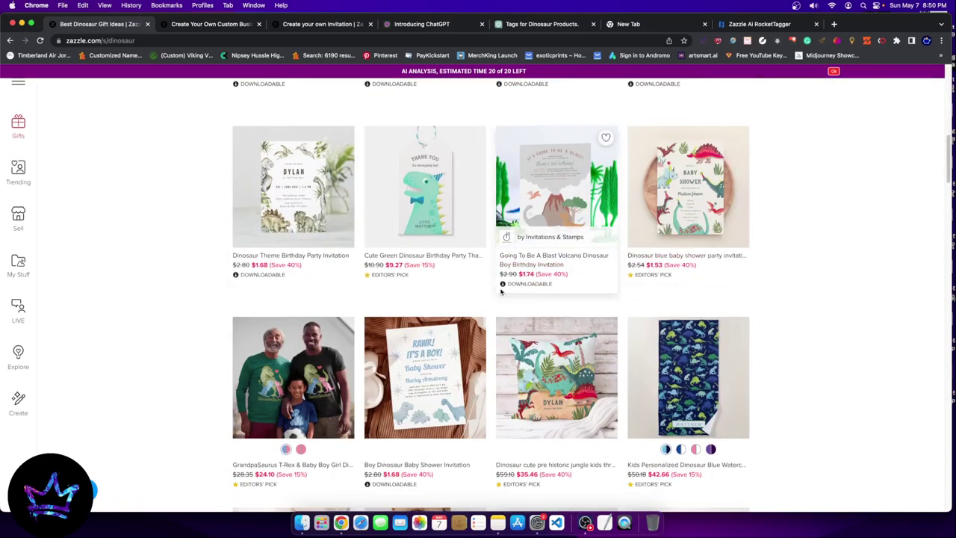
pyautogui.scroll(5, 769, 384)
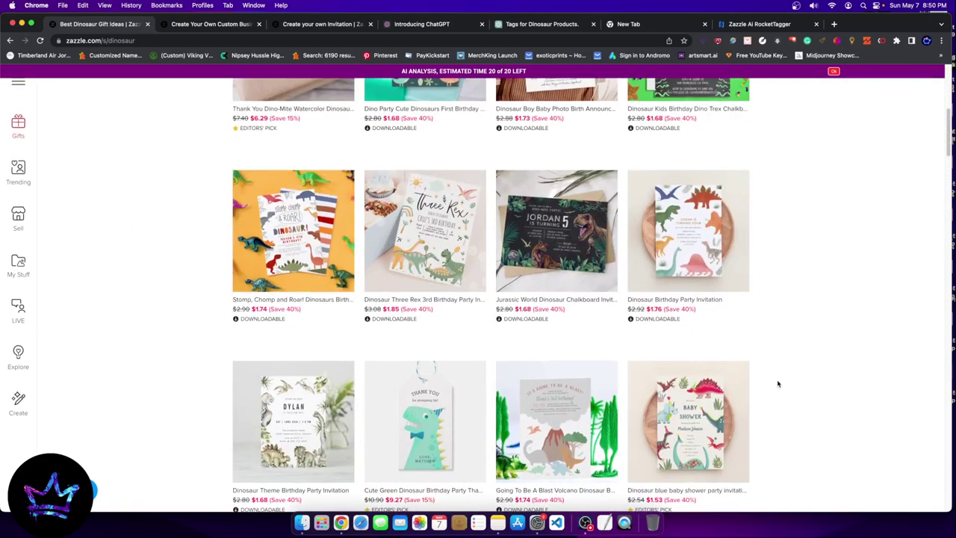
pyautogui.scroll(5, 774, 385)
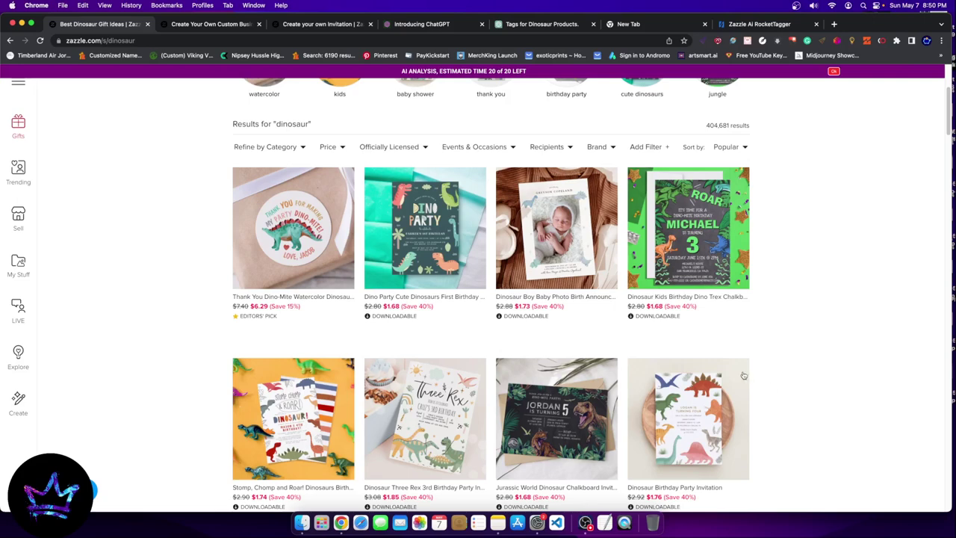
pyautogui.click(326, 24)
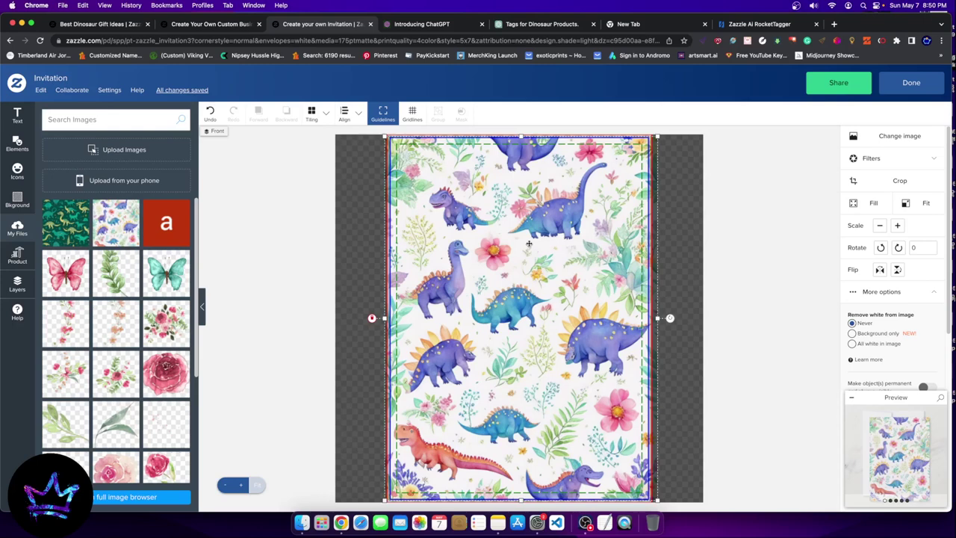
pyautogui.click(104, 24)
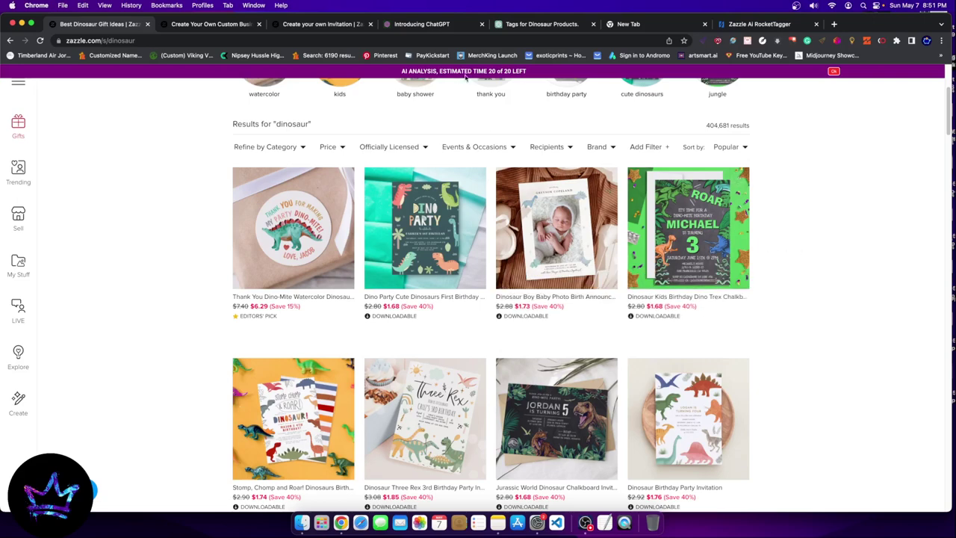
# - Switch to the ChatGPT dinosaur tags conversation and paste the grabbed tag list into a new message
pyautogui.click(540, 25)
pyautogui.scroll(-5, 505, 154)
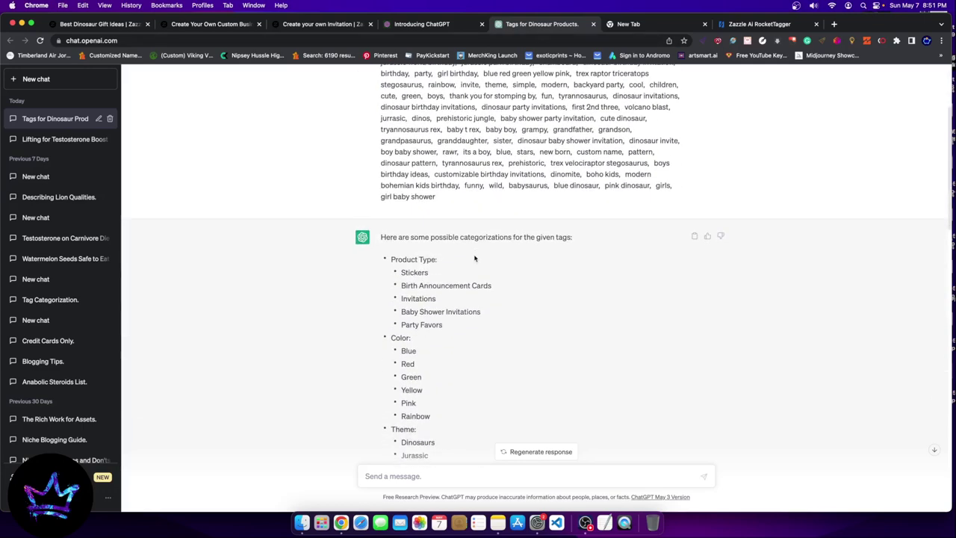
pyautogui.scroll(5, 493, 157)
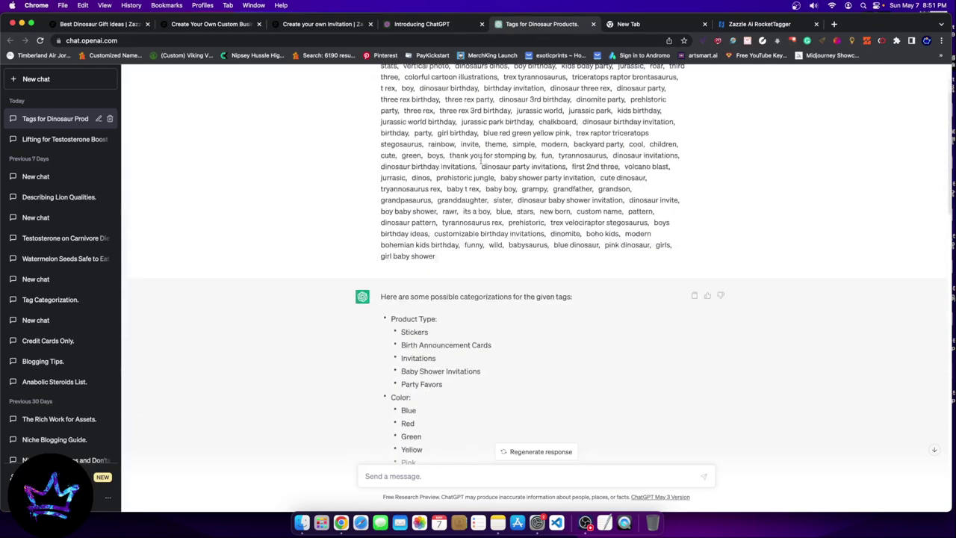
pyautogui.moveTo(484, 308); pyautogui.dragTo(459, 157)
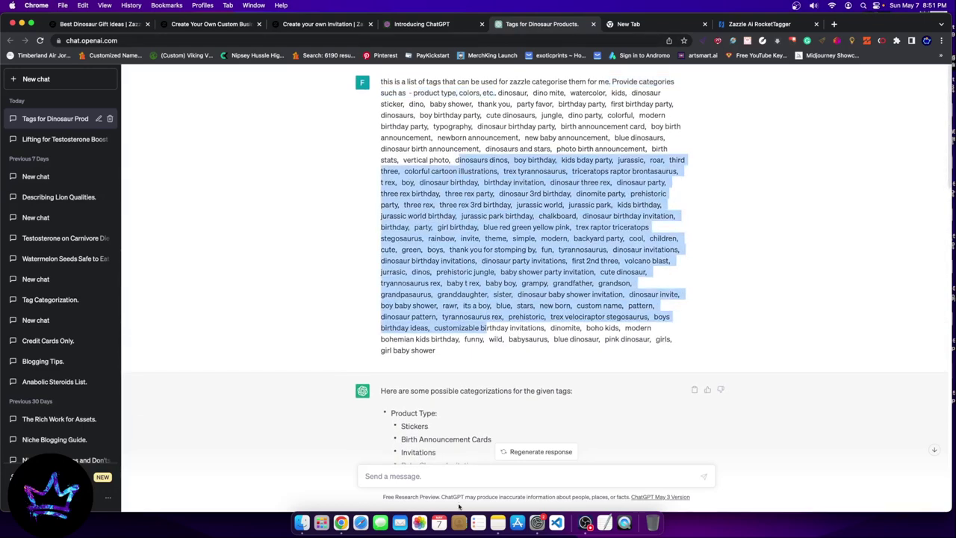
pyautogui.click(450, 476)
pyautogui.press('super+v')
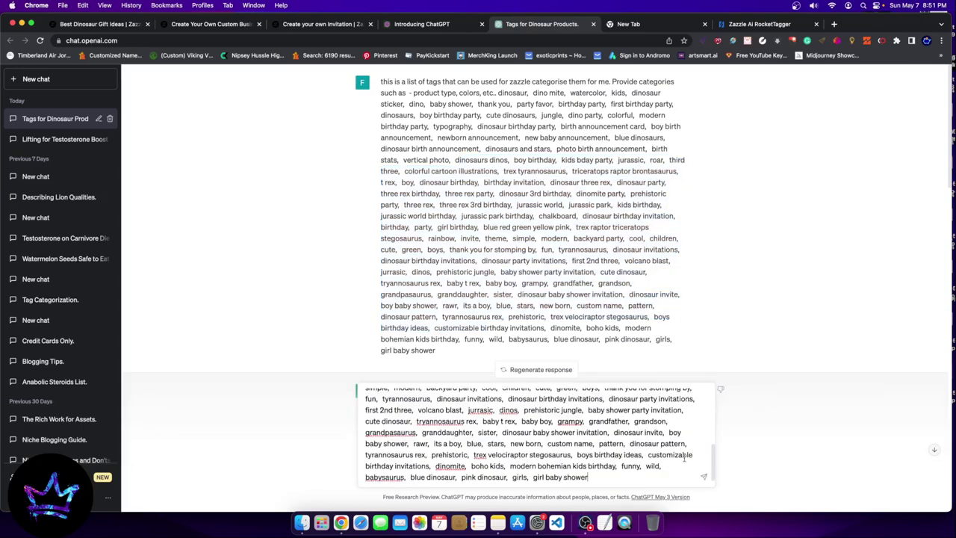
# - Clear the unsent tag list from the new message and review the tag list in the first prompt along with its reply
pyautogui.moveTo(606, 478); pyautogui.dragTo(282, 344)
pyautogui.press('BackSpace')
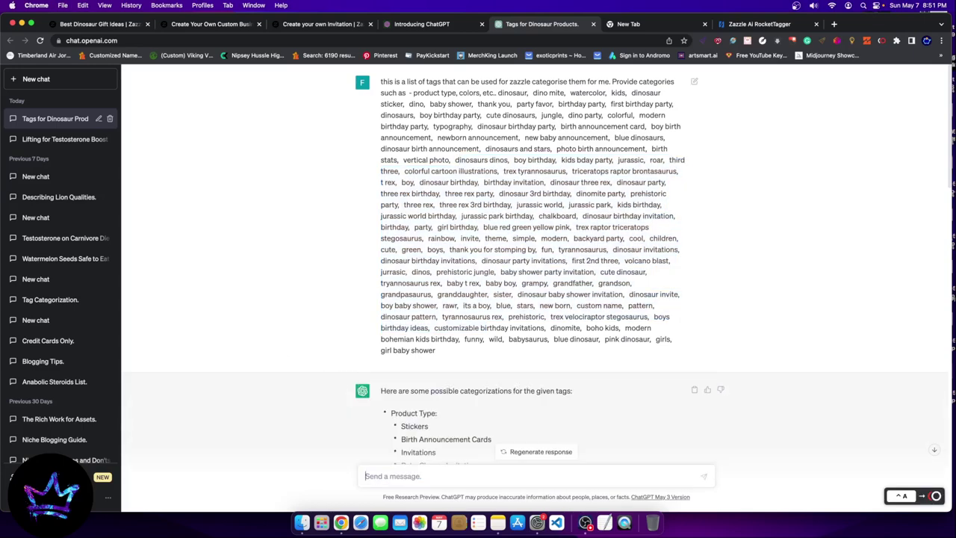
pyautogui.scroll(-5, 329, 260)
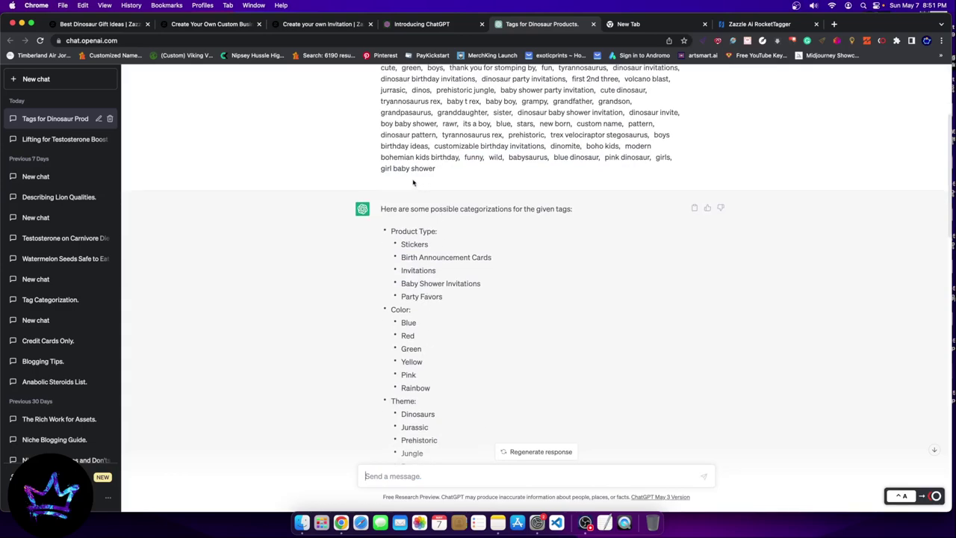
pyautogui.scroll(5, 493, 301)
pyautogui.moveTo(461, 351); pyautogui.dragTo(396, 89)
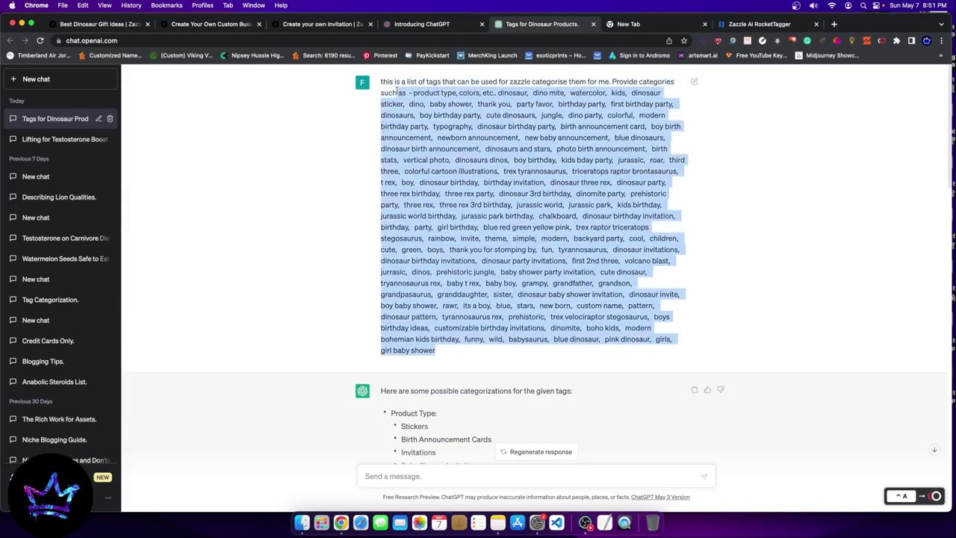
pyautogui.scroll(-5, 471, 377)
pyautogui.click(411, 475)
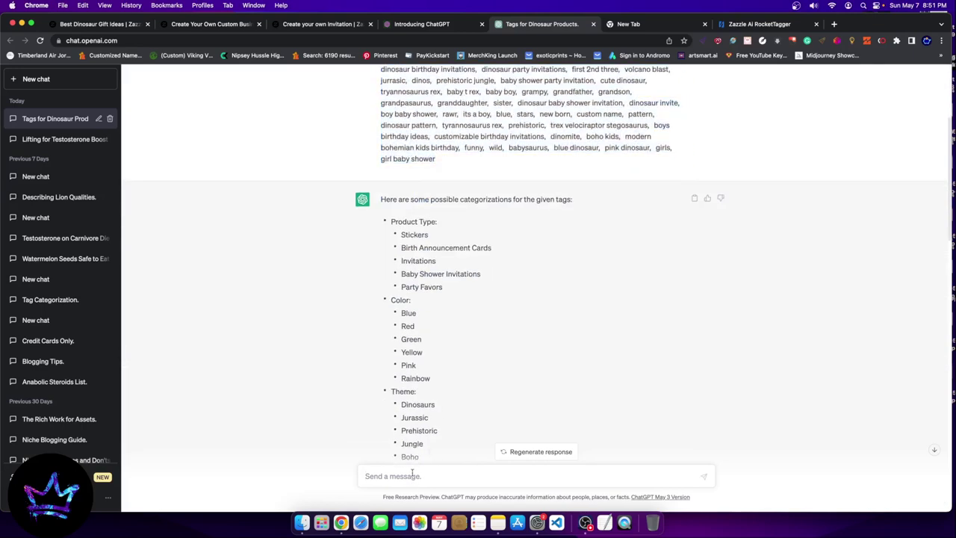
# - Search the web for a word counter in a new browser tab and open the WordCounter site
pyautogui.click(833, 24)
pyautogui.write('worcounter')
pyautogui.press('Return')
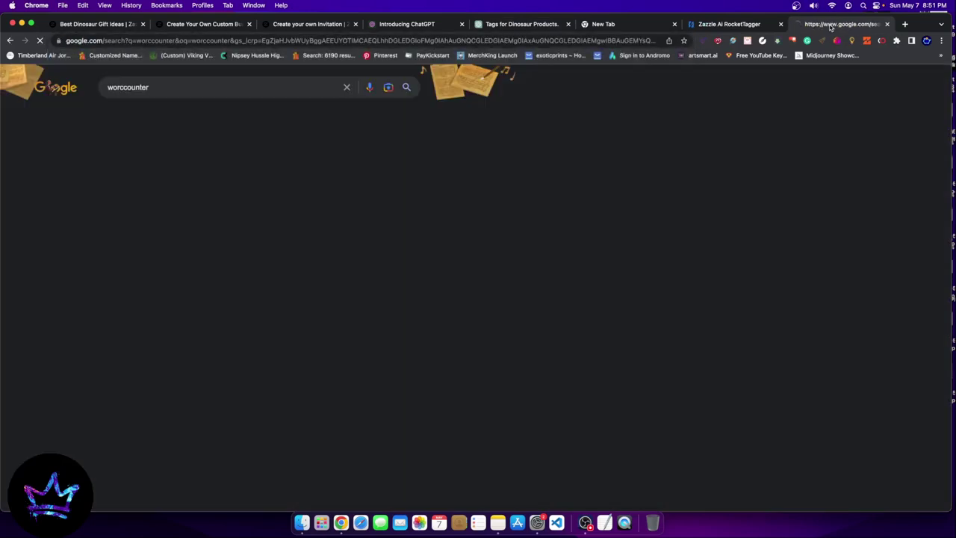
pyautogui.click(157, 216)
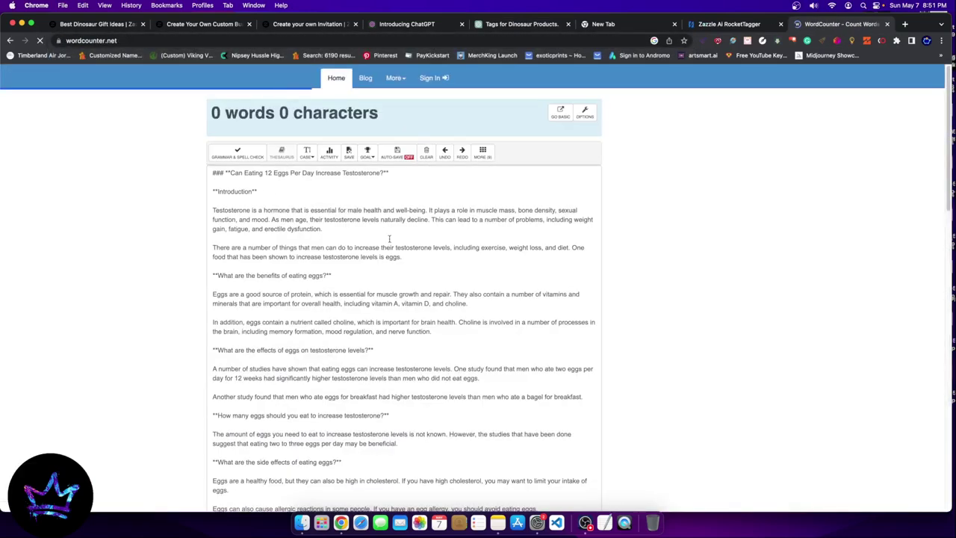
# - Replace the egg article in WordCounter with the copied dinosaur tag list to count its words
pyautogui.moveTo(215, 181); pyautogui.dragTo(549, 537)
pyautogui.press('super+x')
pyautogui.press('super+alt+j')
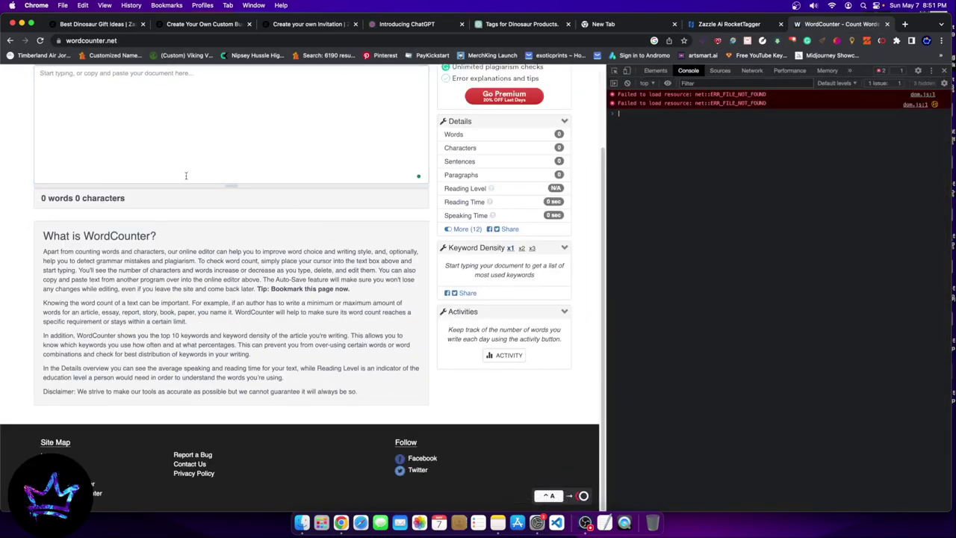
pyautogui.press('super+v')
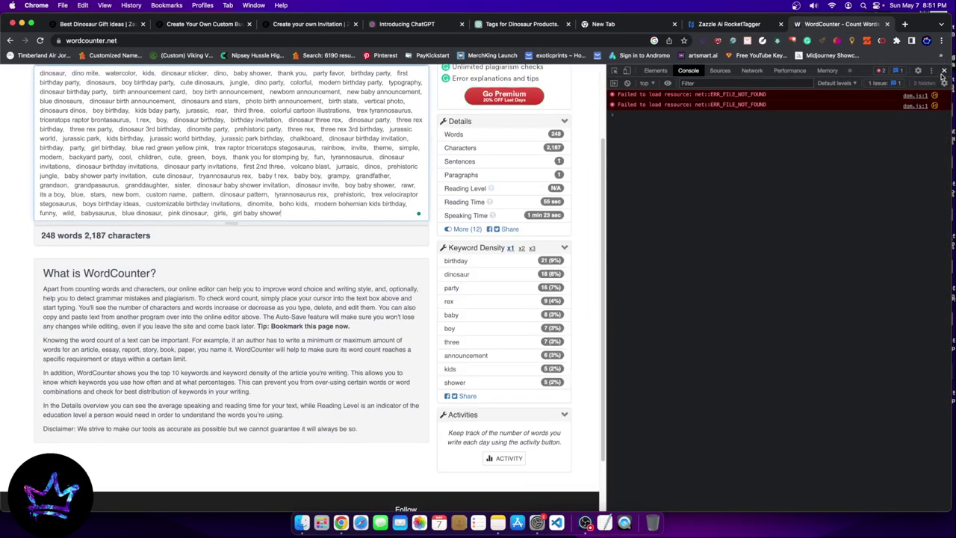
pyautogui.press('super+alt+j')
pyautogui.scroll(3, 284, 314)
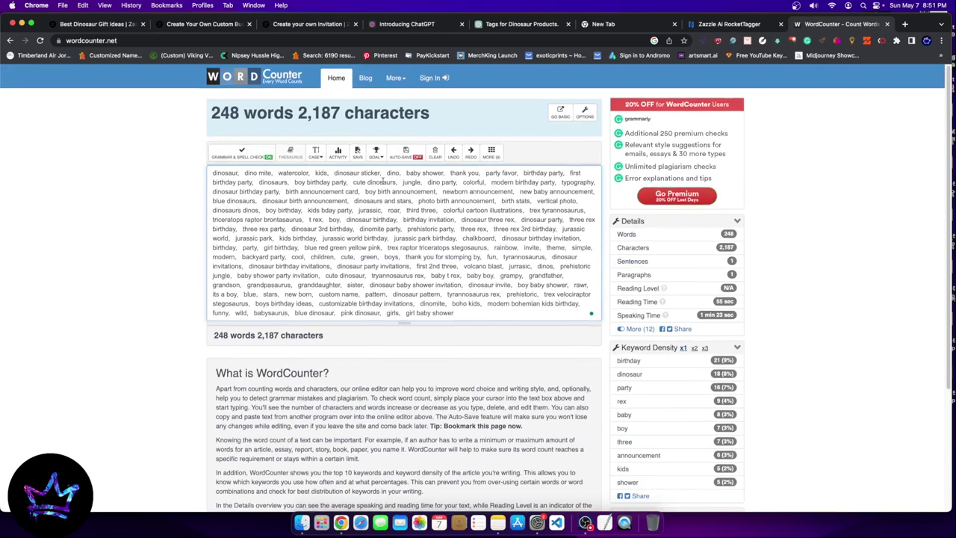
# - Close the WordCounter page and examine the Product Type group of the categorised reply in the ChatGPT conversation
pyautogui.click(887, 24)
pyautogui.scroll(-5, 440, 341)
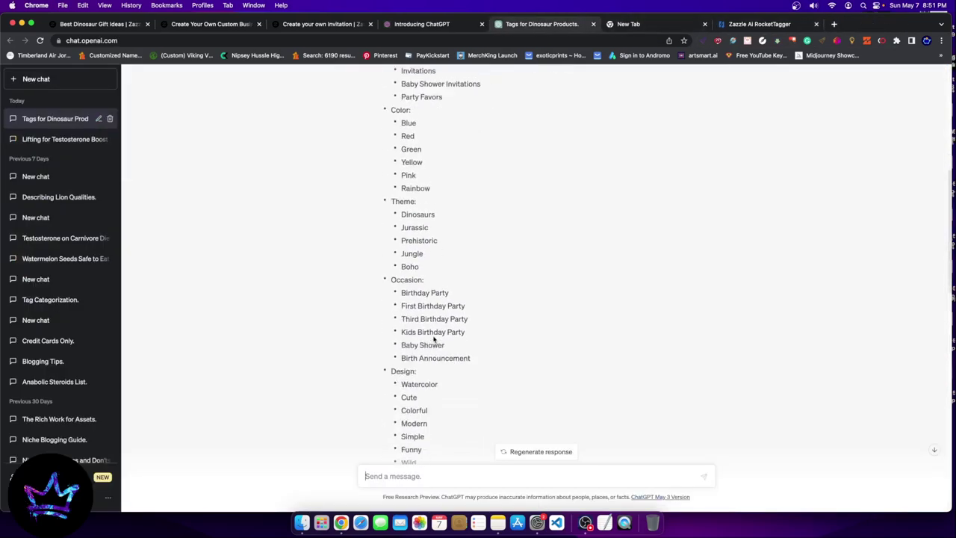
pyautogui.scroll(8, 430, 334)
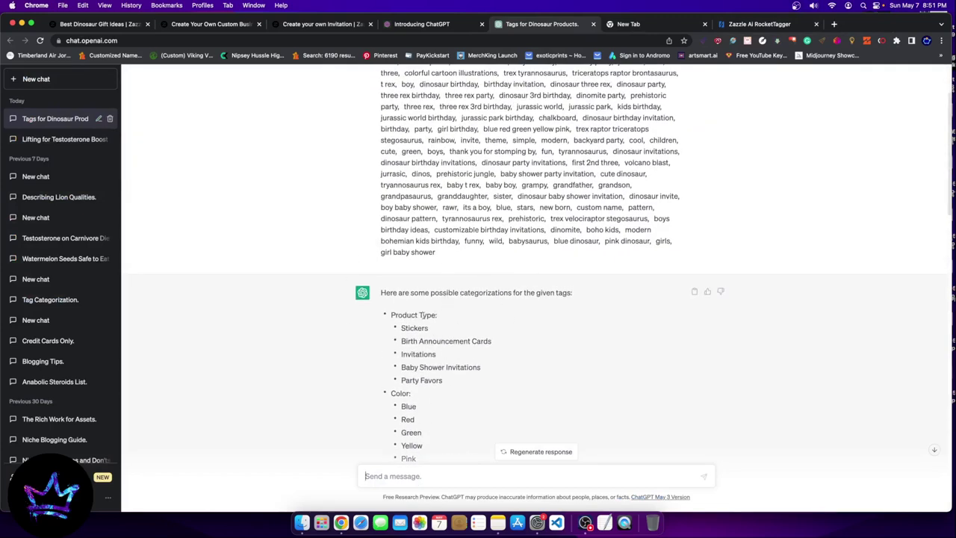
pyautogui.moveTo(394, 313); pyautogui.dragTo(465, 326)
pyautogui.click(463, 326)
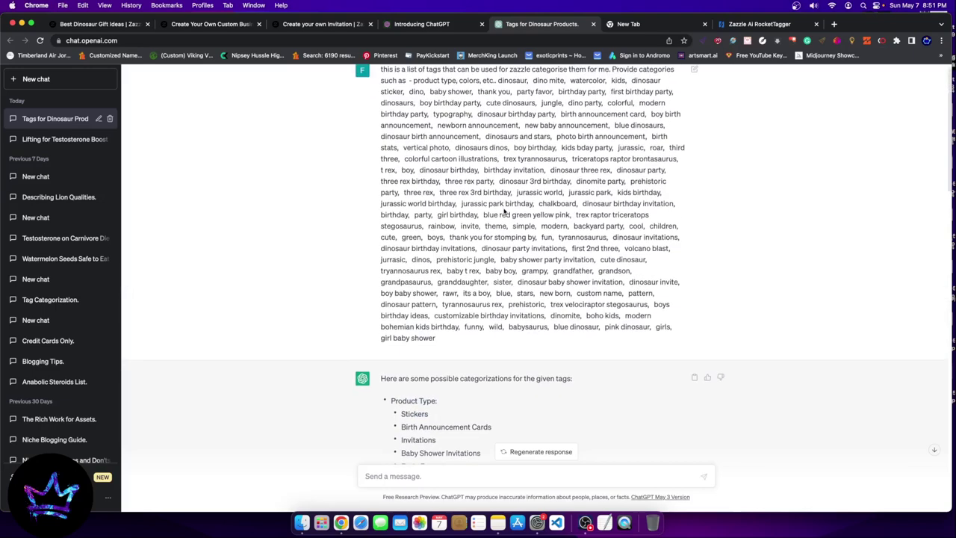
pyautogui.scroll(3, 500, 217)
# - Check the Zazzle dinosaur search results against the product types listed in the ChatGPT reply
pyautogui.click(77, 24)
pyautogui.scroll(3, 448, 112)
pyautogui.click(542, 28)
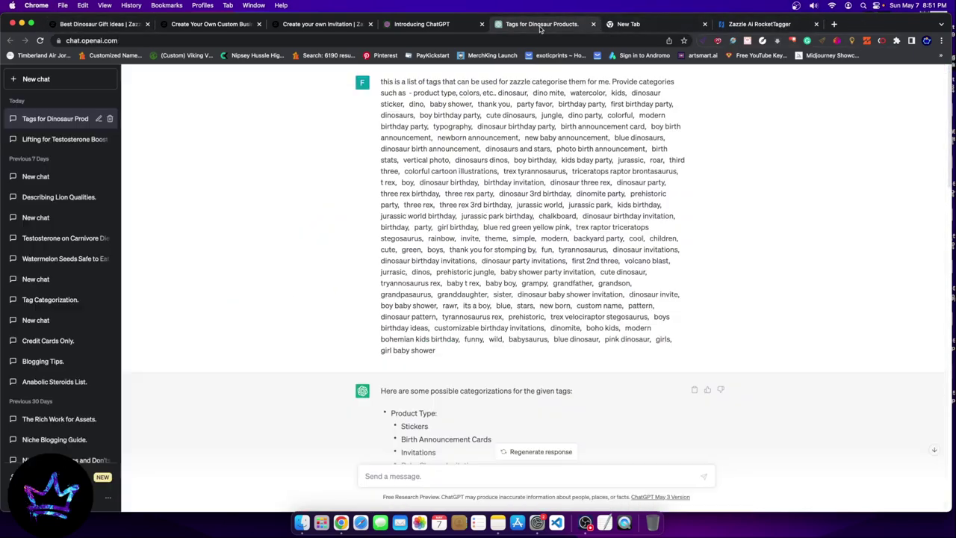
pyautogui.scroll(-2, 419, 414)
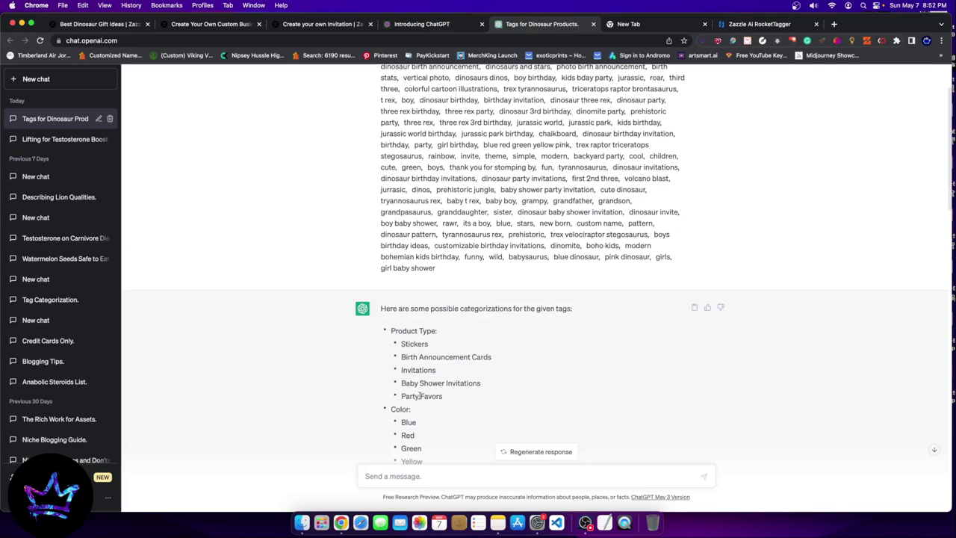
pyautogui.moveTo(452, 403); pyautogui.dragTo(412, 403)
pyautogui.click(412, 352)
# - Check the Zazzle invitation design and highlight Invitations and Baby Shower Invitations as its matching product types in the ChatGPT reply
pyautogui.click(318, 19)
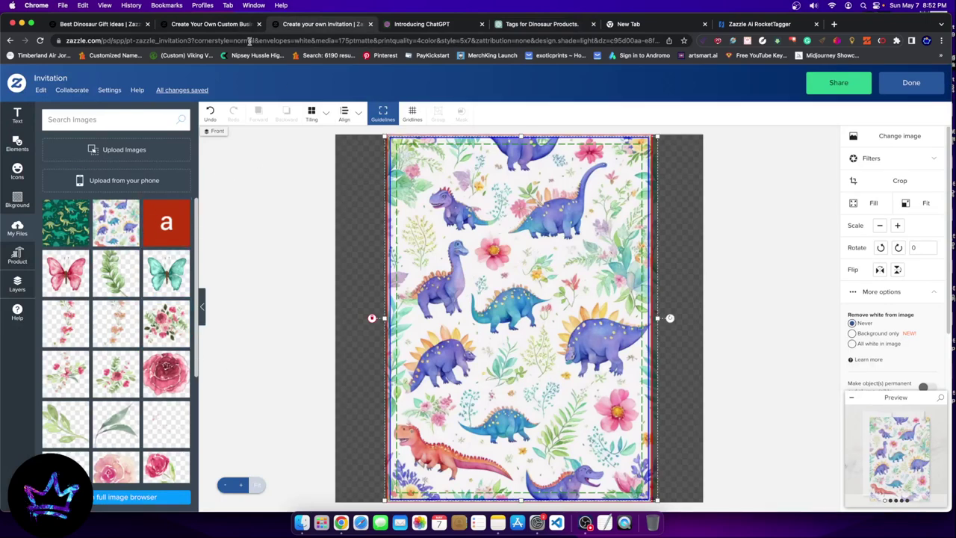
pyautogui.click(180, 24)
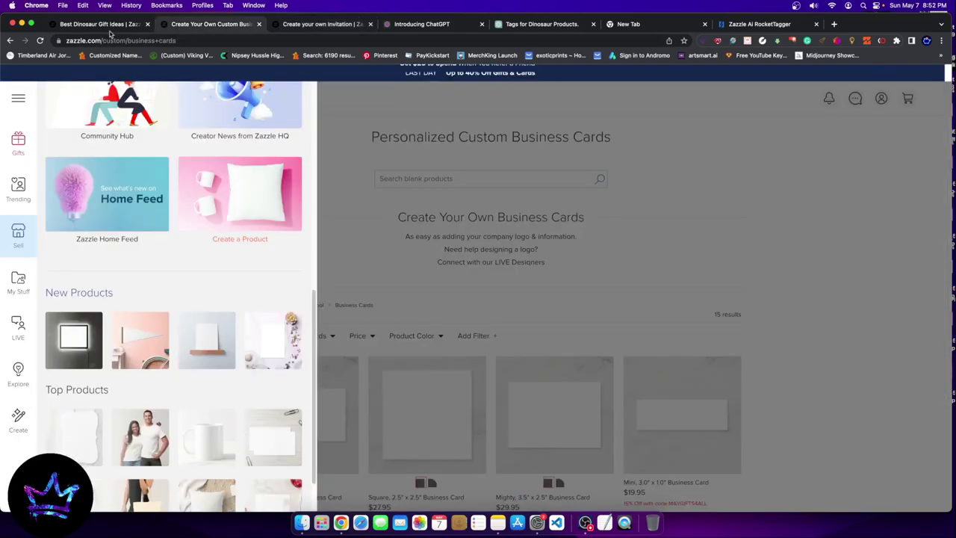
pyautogui.click(97, 24)
pyautogui.click(556, 25)
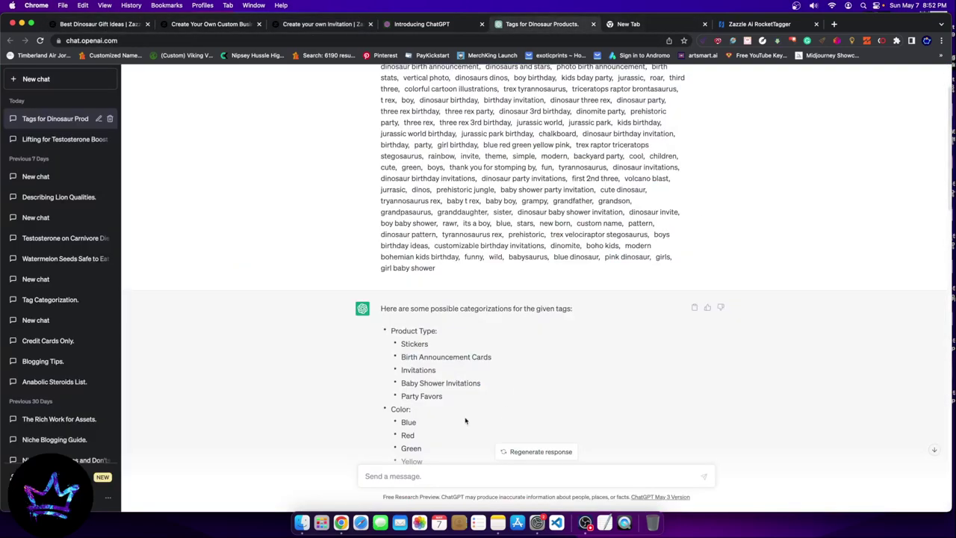
pyautogui.scroll(-1, 465, 418)
pyautogui.moveTo(441, 351); pyautogui.dragTo(401, 354)
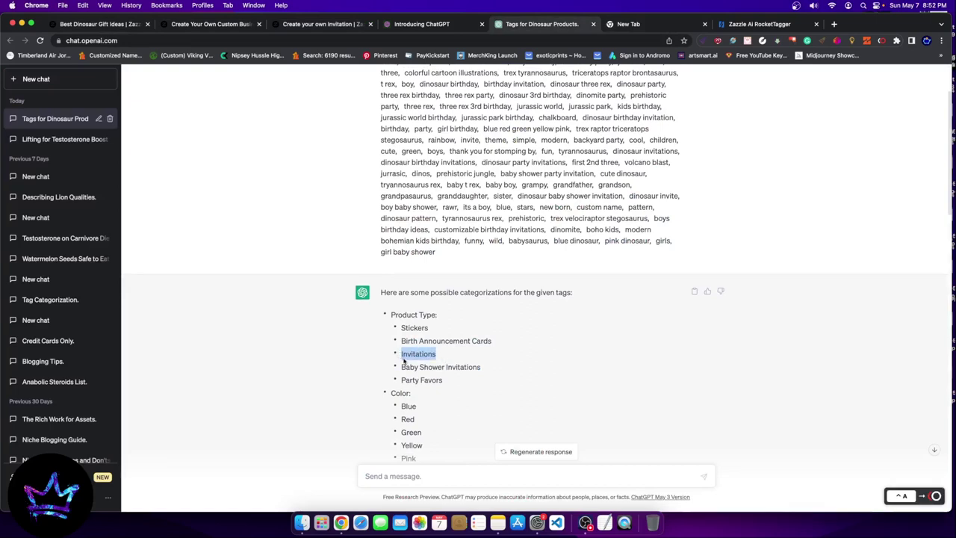
pyautogui.moveTo(488, 371); pyautogui.dragTo(400, 361)
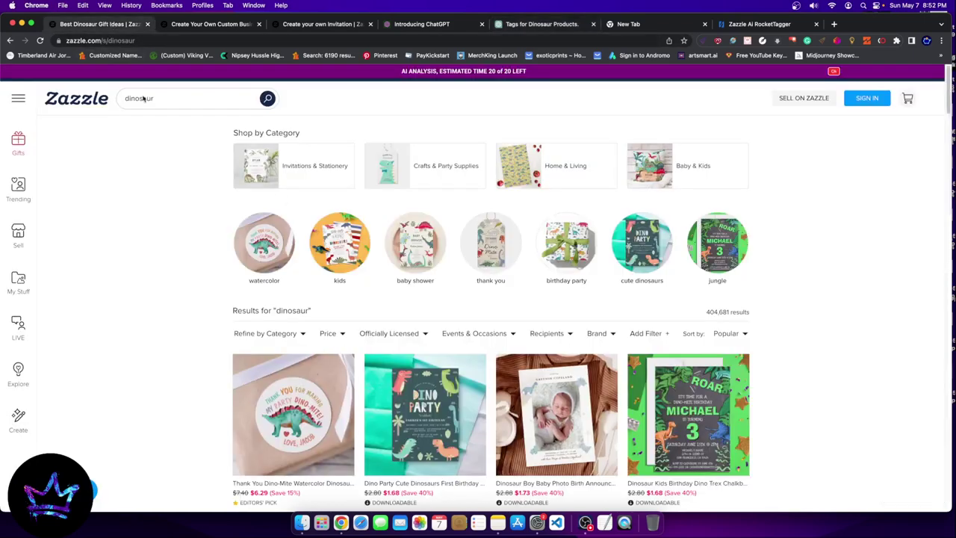
# - Revisit the Zazzle search results and the dinosaur invitation, and return to the Color group of the ChatGPT reply
pyautogui.press('super+1')
pyautogui.click(212, 24)
pyautogui.click(319, 24)
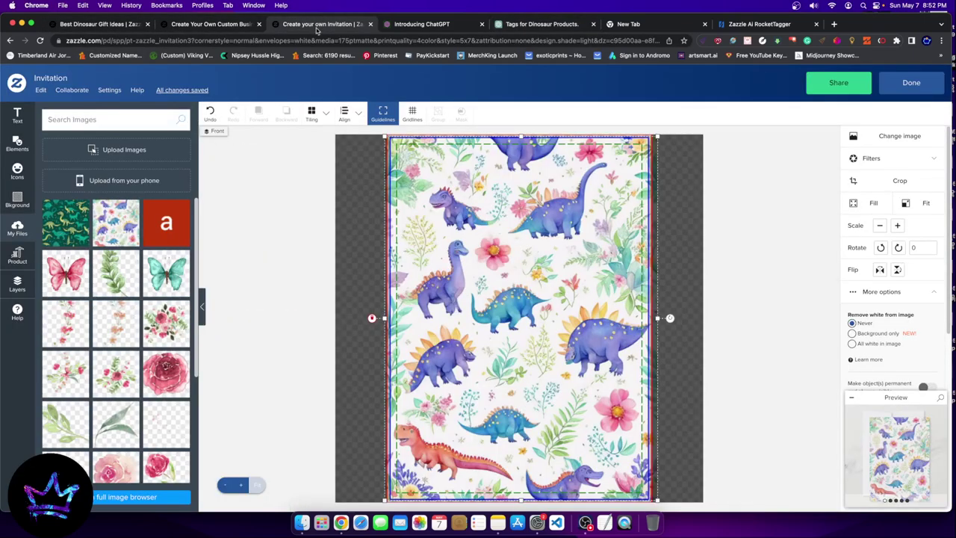
pyautogui.click(542, 24)
pyautogui.scroll(-1, 418, 358)
pyautogui.scroll(-1, 418, 360)
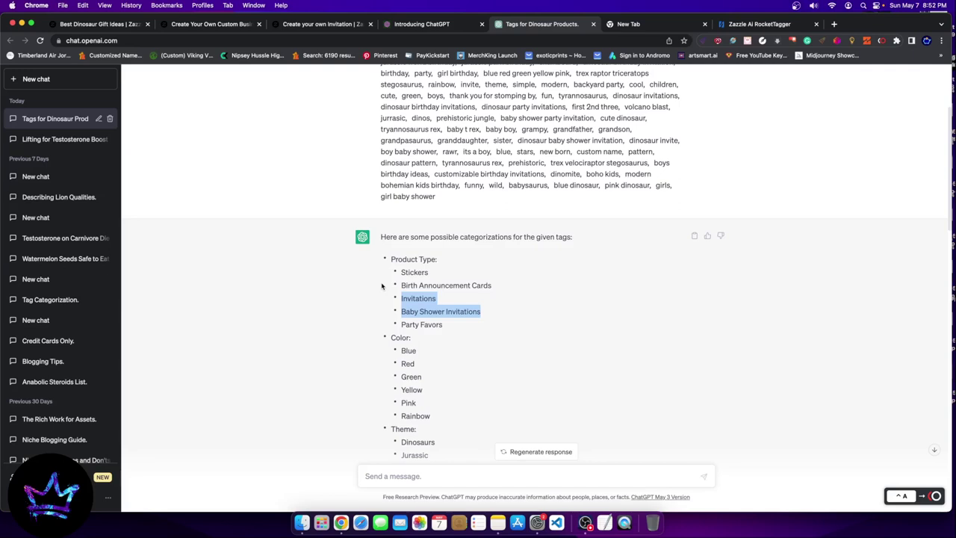
pyautogui.scroll(-2, 403, 292)
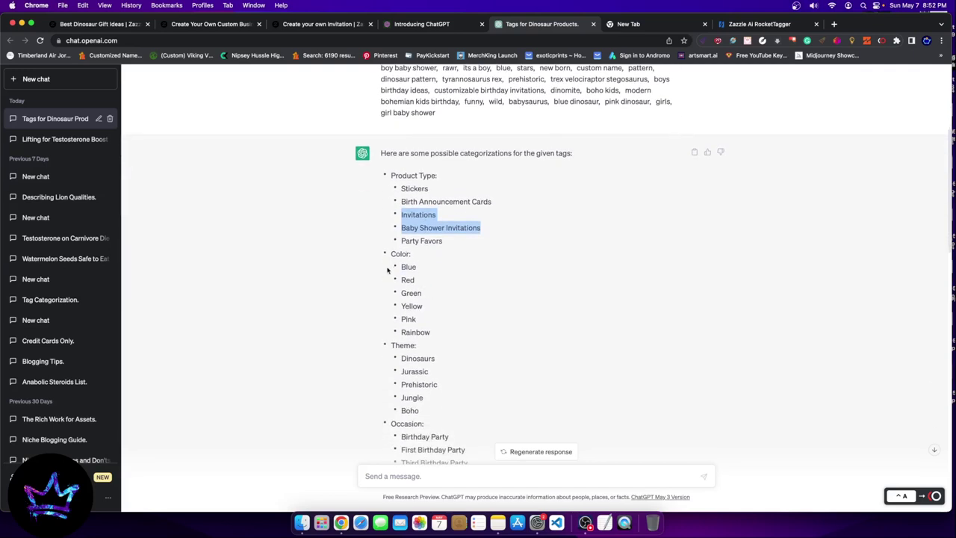
# - Examine the Color and Theme groups of the reply for tags that suit the invitation, highlighting Blue and Dinosaurs
pyautogui.moveTo(390, 254); pyautogui.dragTo(423, 261)
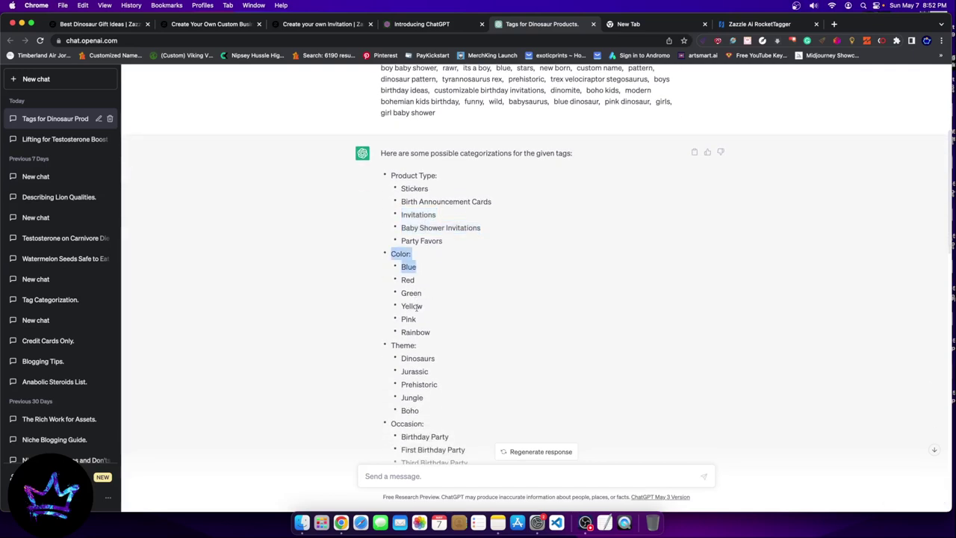
pyautogui.moveTo(446, 335); pyautogui.dragTo(403, 267)
pyautogui.doubleClick(403, 268)
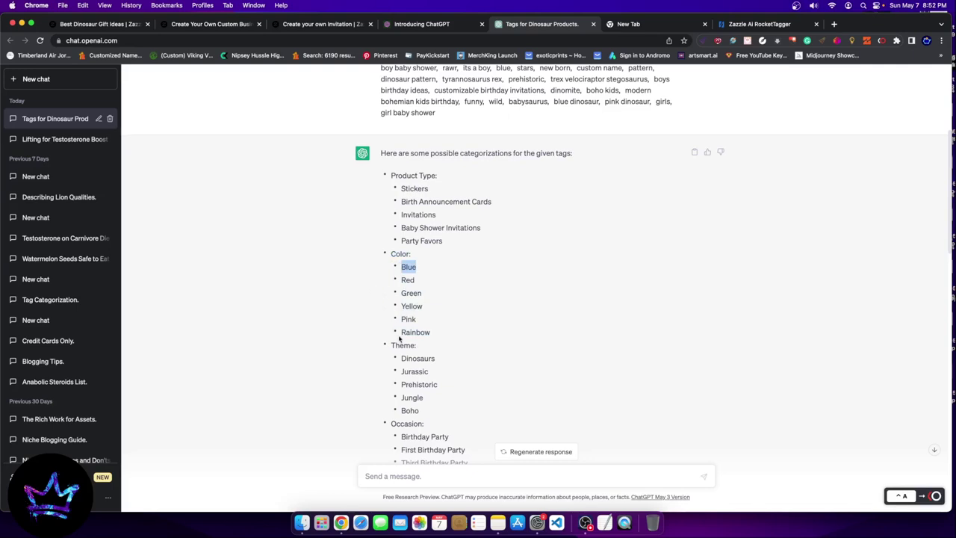
pyautogui.scroll(-4, 388, 327)
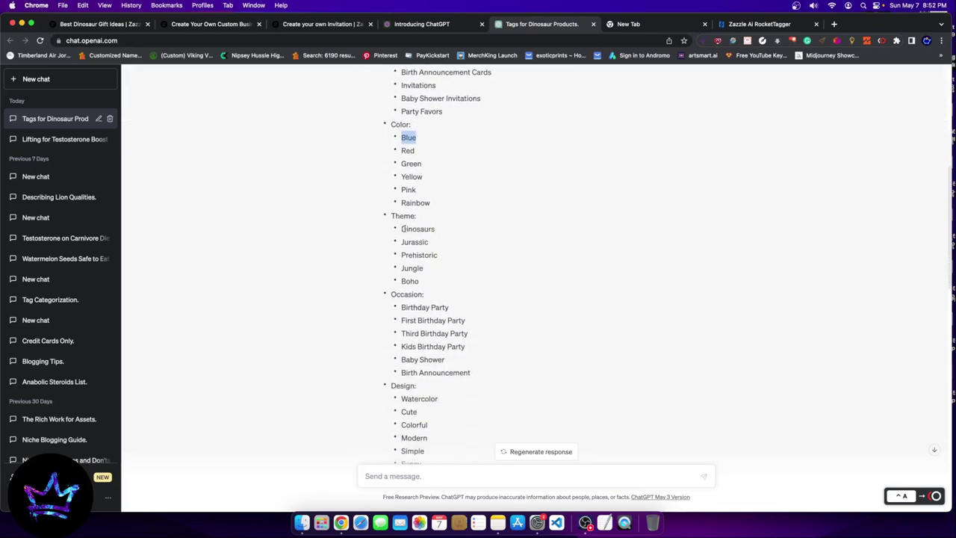
pyautogui.moveTo(391, 217); pyautogui.dragTo(417, 236)
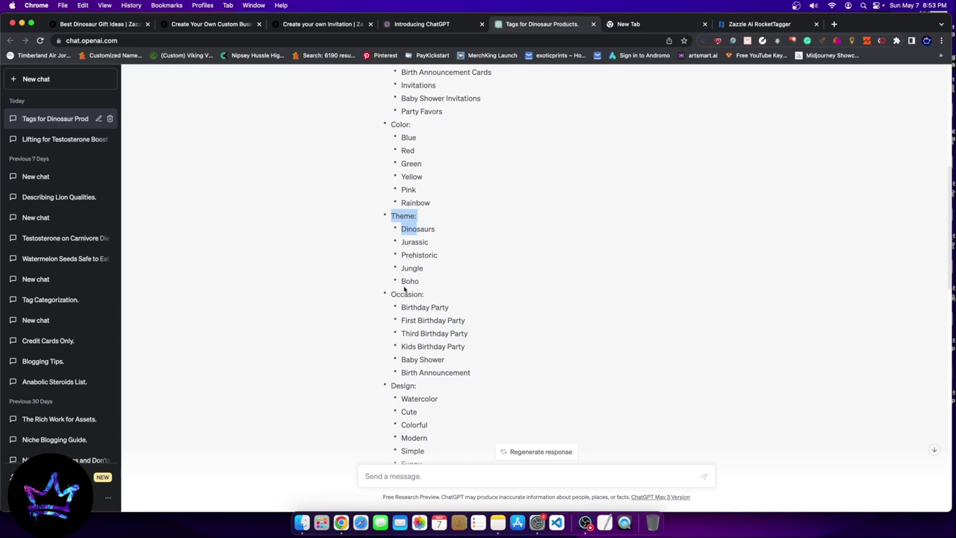
# - Review the remaining categories of the reply and highlight Birthday Party in the Occasion group
pyautogui.scroll(-3, 416, 254)
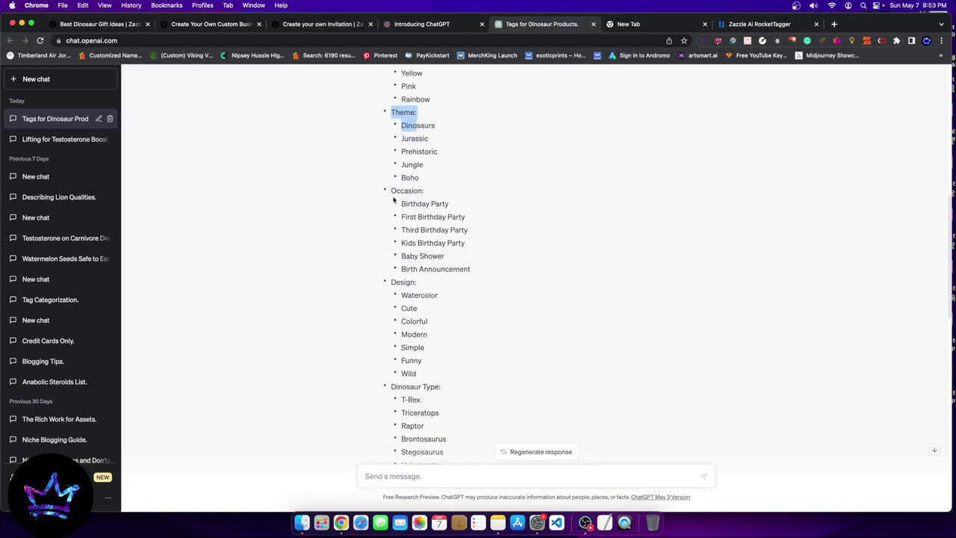
pyautogui.scroll(12, 416, 192)
pyautogui.scroll(-12, 467, 297)
pyautogui.scroll(-2, 463, 307)
pyautogui.scroll(4, 459, 320)
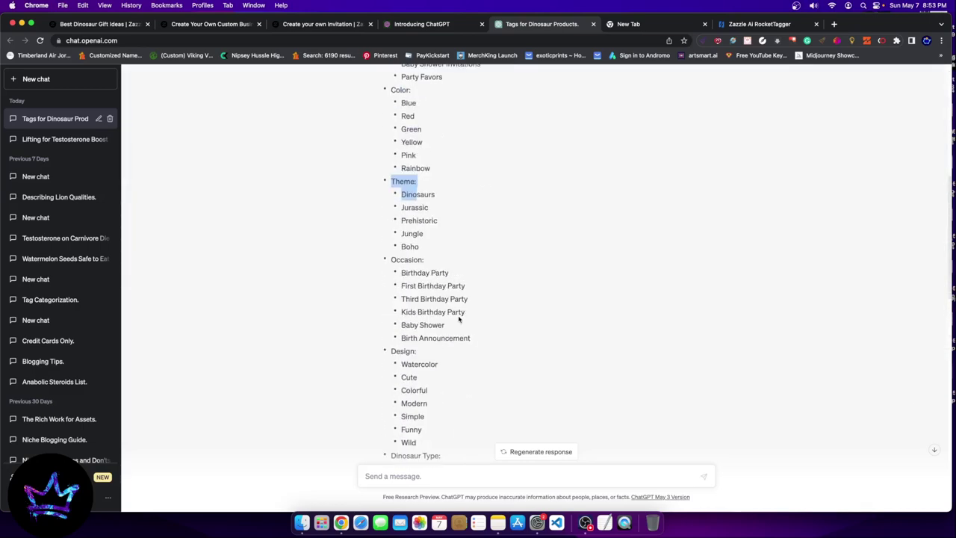
pyautogui.scroll(-1, 459, 319)
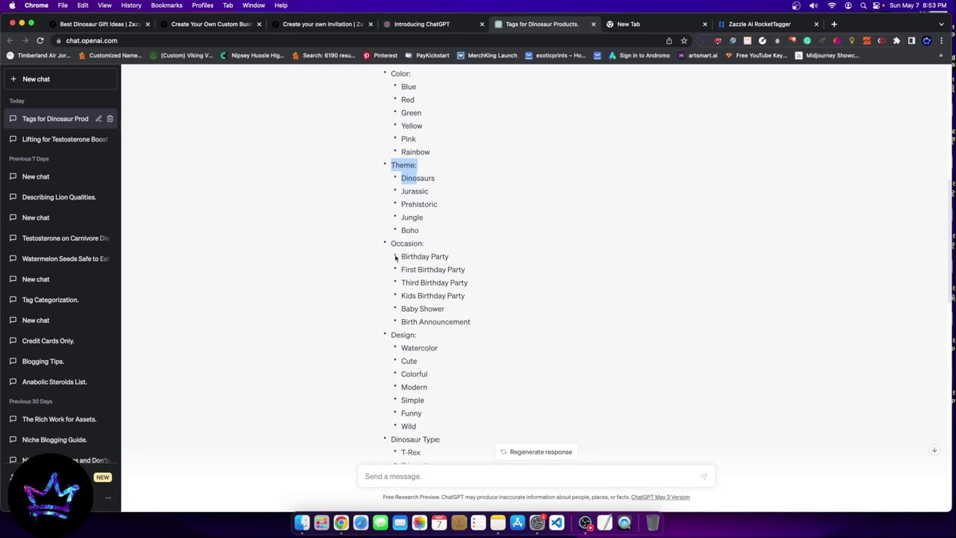
pyautogui.moveTo(417, 257); pyautogui.dragTo(449, 256)
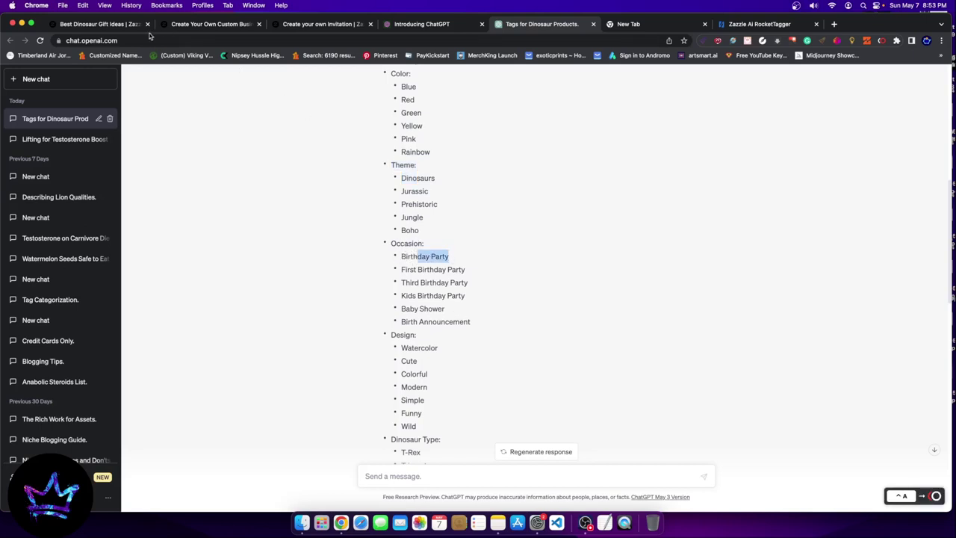
# - Switch to the Zazzle invitation design, collapse its preview and add a text object reading "sgsdfwef"
pyautogui.click(321, 24)
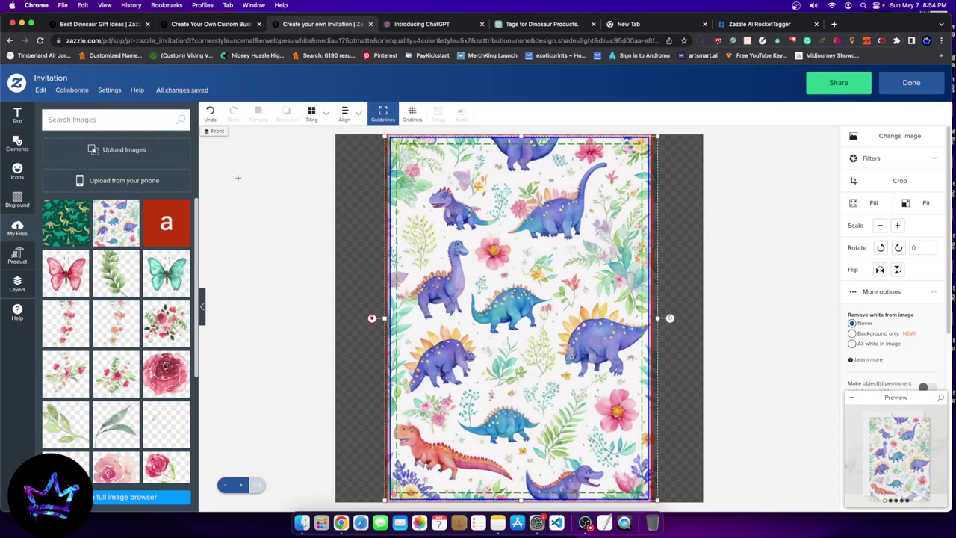
pyautogui.click(18, 116)
pyautogui.scroll(-2, 881, 306)
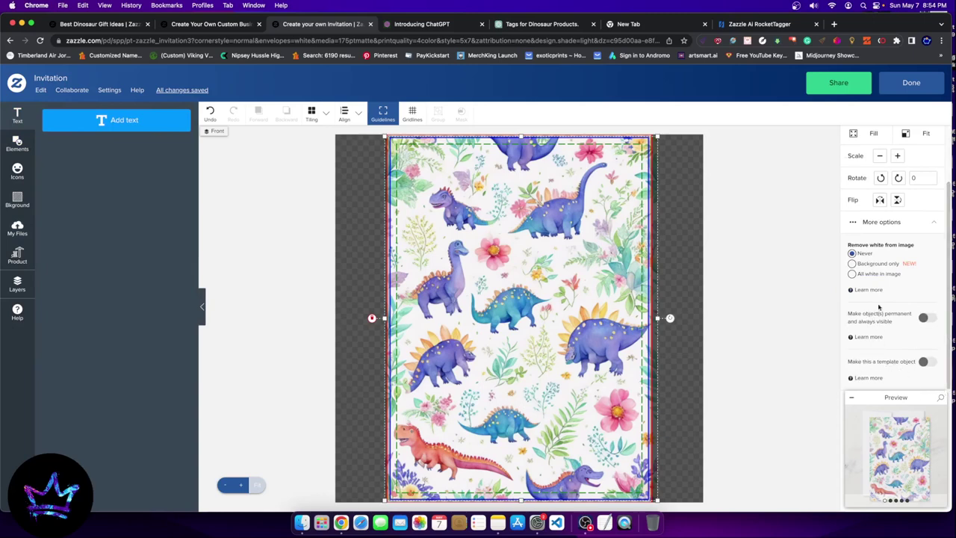
pyautogui.click(853, 397)
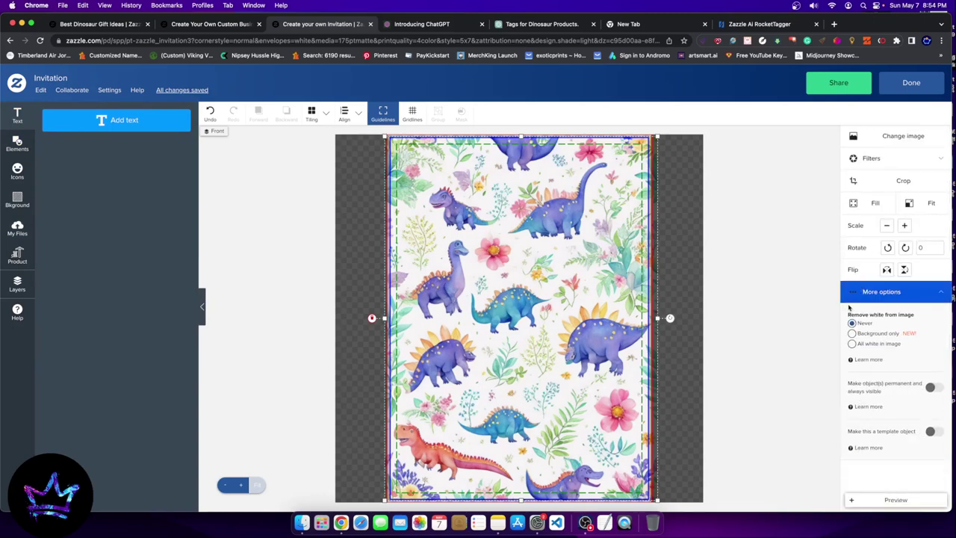
pyautogui.click(116, 122)
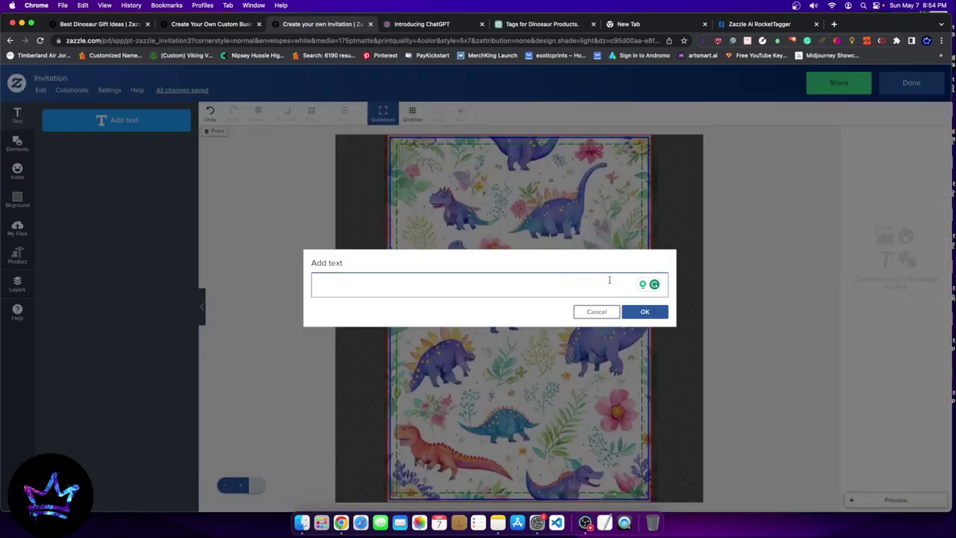
pyautogui.write('sgsdfwef')
pyautogui.click(647, 312)
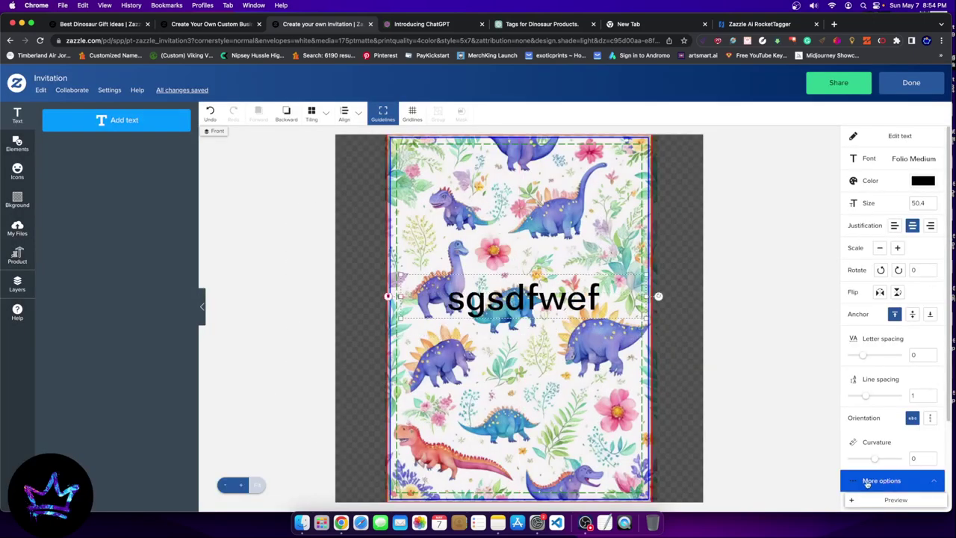
# - Examine the additional options of the invitation's text object, including the permanent-object and template-object settings
pyautogui.click(907, 481)
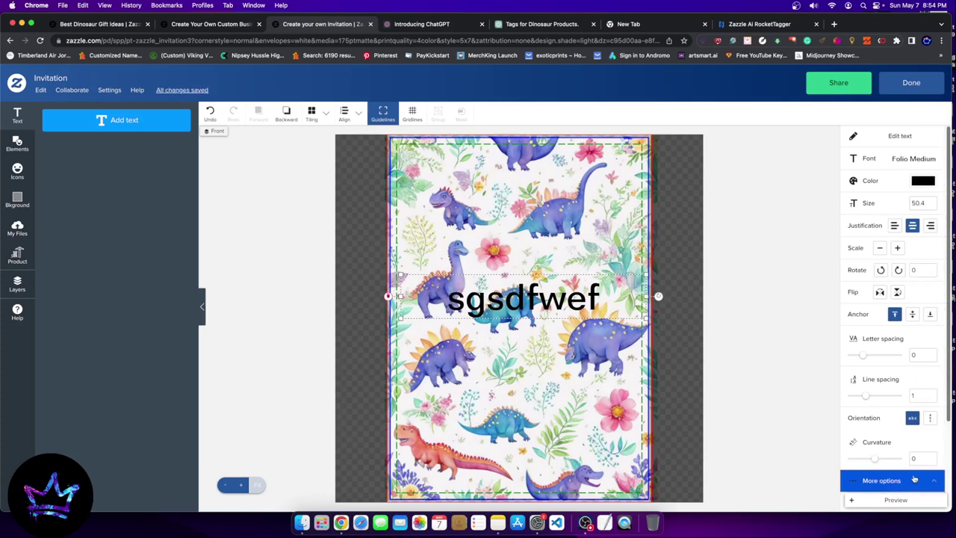
pyautogui.scroll(-1, 887, 363)
pyautogui.scroll(-2, 887, 363)
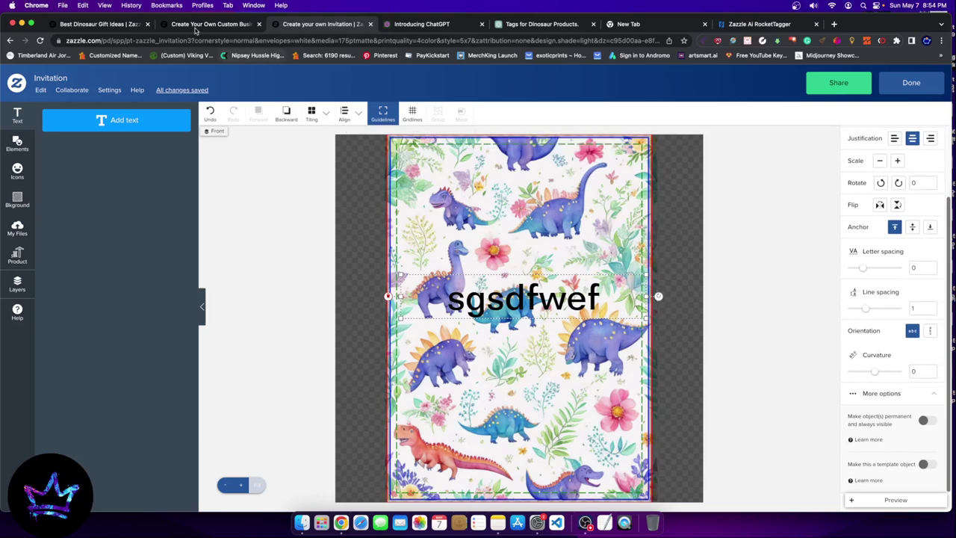
# - Check the Zazzle dinosaur search results, and return to ChatGPT to review the tag categories from Product Type through Other
pyautogui.click(168, 24)
pyautogui.click(107, 24)
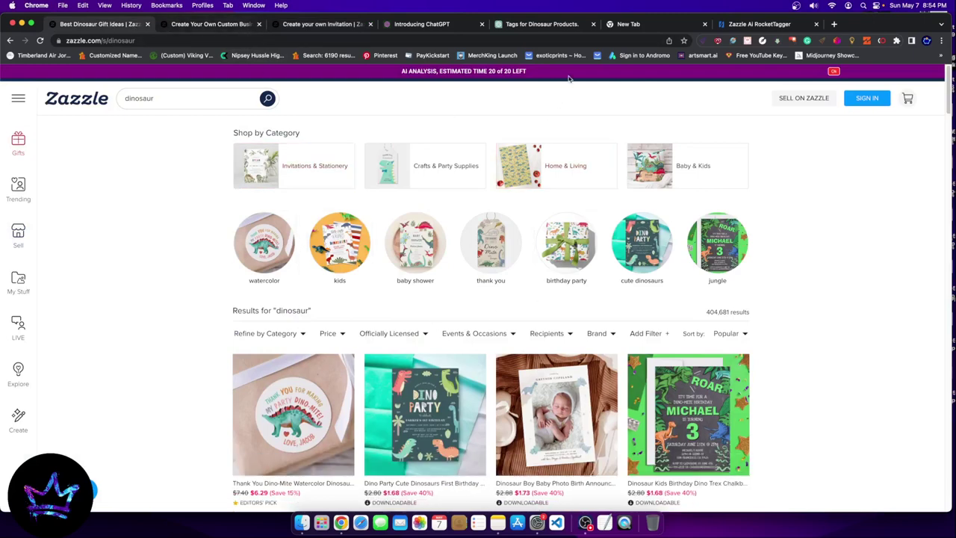
pyautogui.click(535, 23)
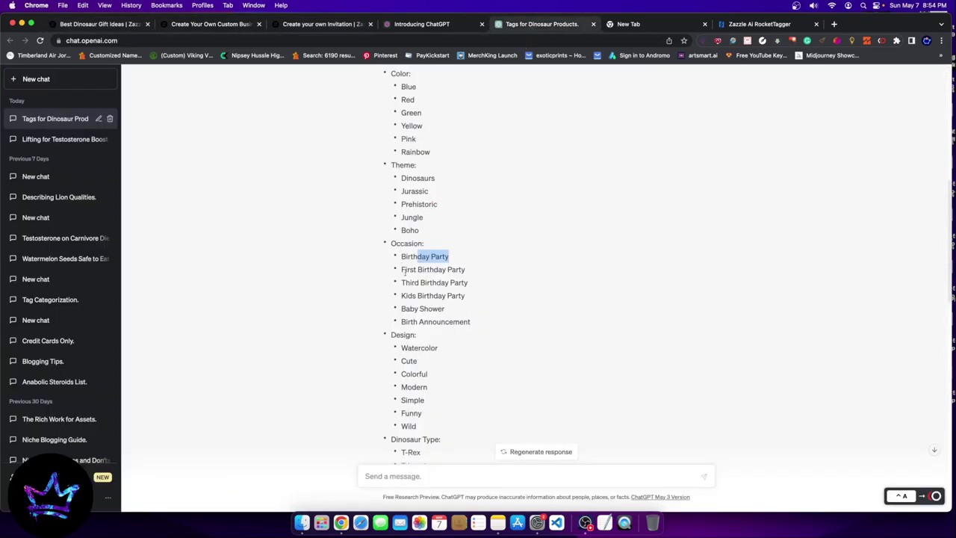
pyautogui.scroll(1, 427, 316)
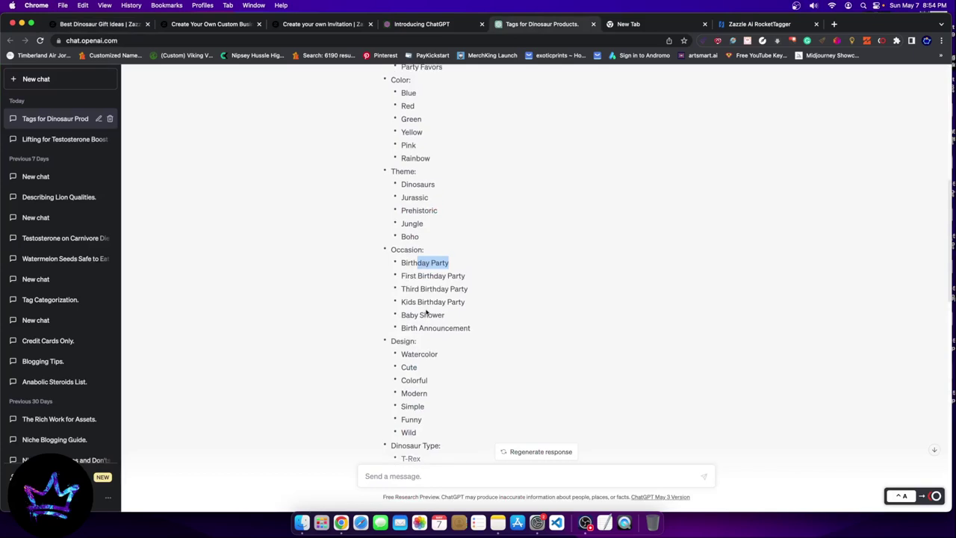
pyautogui.scroll(5, 427, 291)
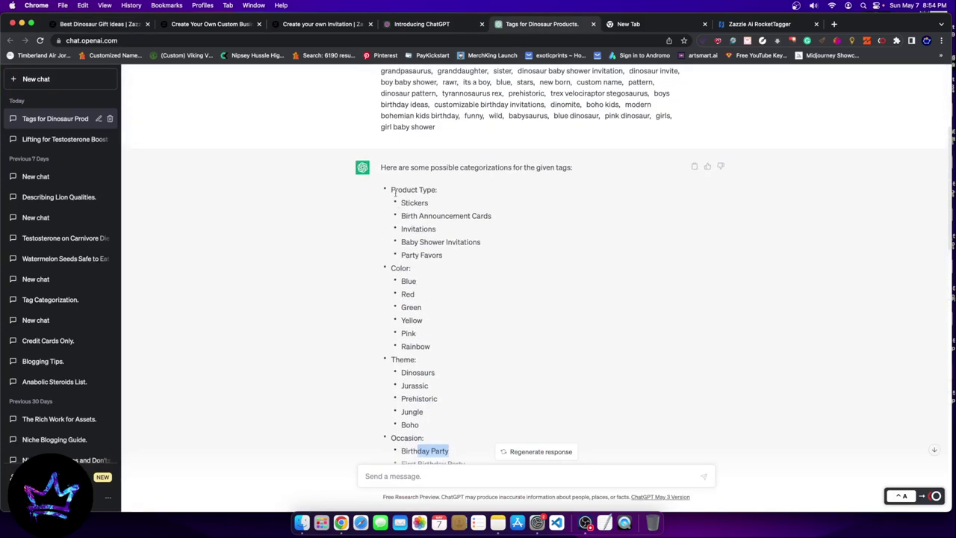
pyautogui.scroll(-3, 472, 331)
pyautogui.scroll(-2, 440, 299)
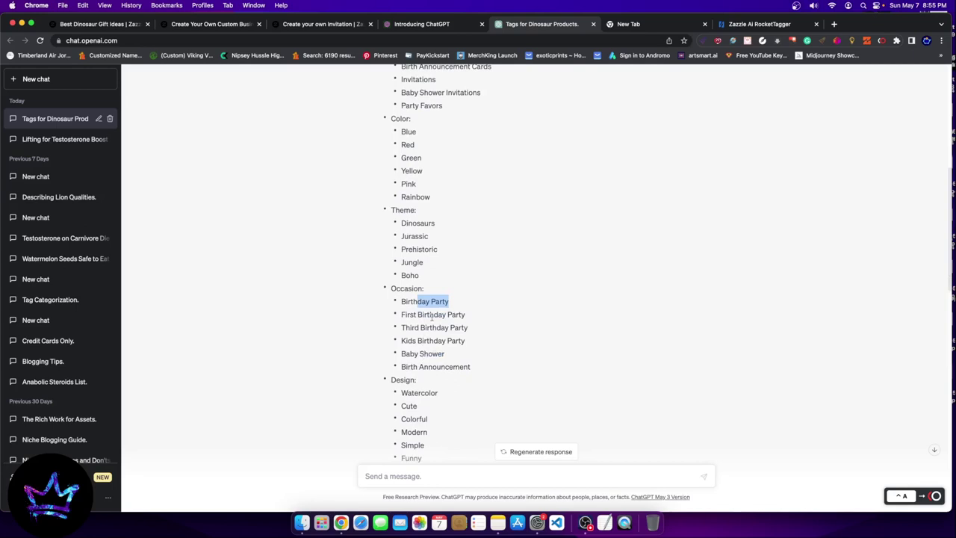
pyautogui.scroll(5, 448, 307)
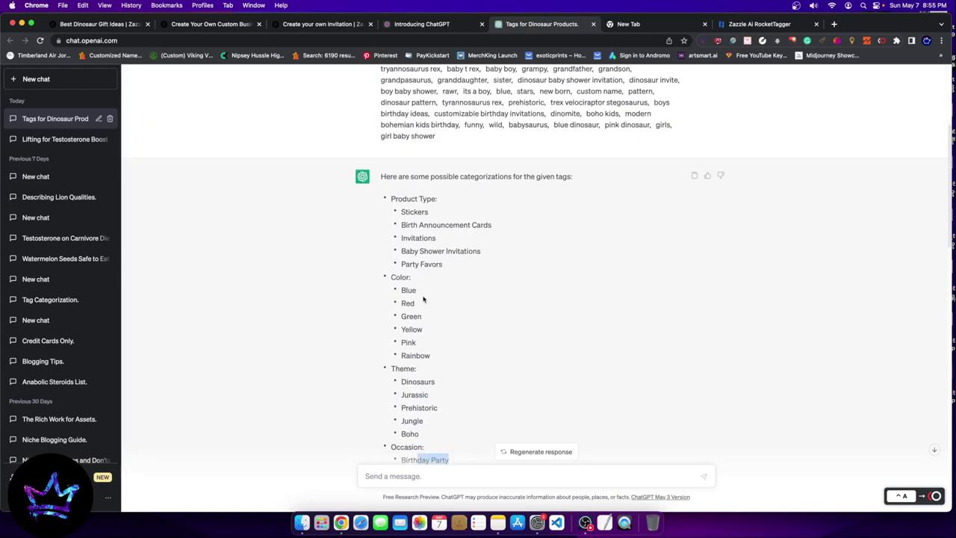
pyautogui.scroll(-10, 423, 299)
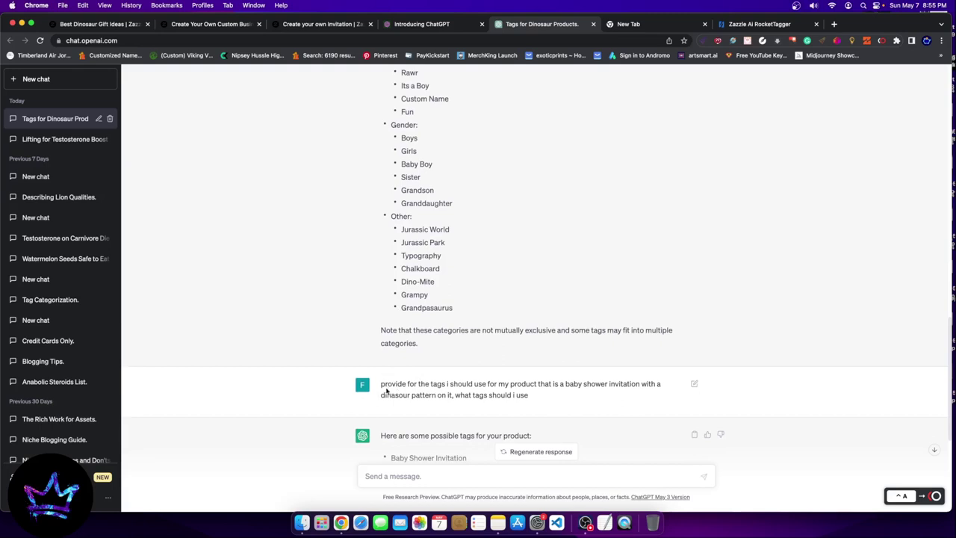
# - Highlight parts of the baby shower invitation prompt and the suggested tags from Baby Shower Invitation to Jurassic
pyautogui.moveTo(388, 386); pyautogui.dragTo(447, 385)
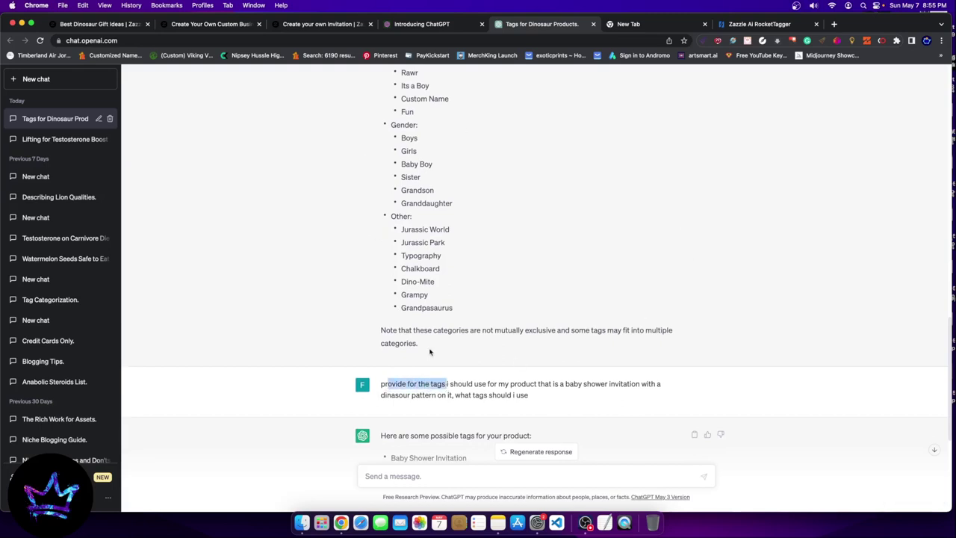
pyautogui.click(561, 383)
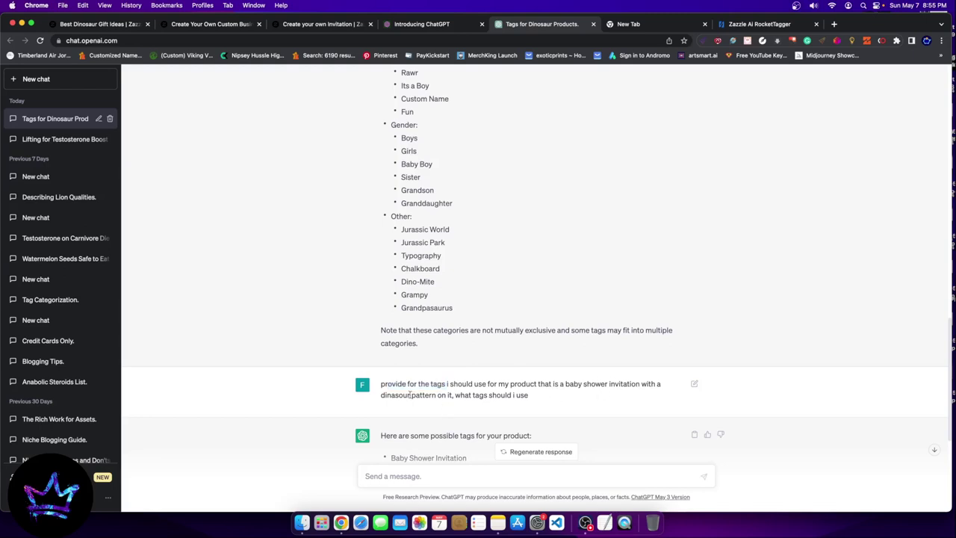
pyautogui.moveTo(381, 395); pyautogui.dragTo(556, 404)
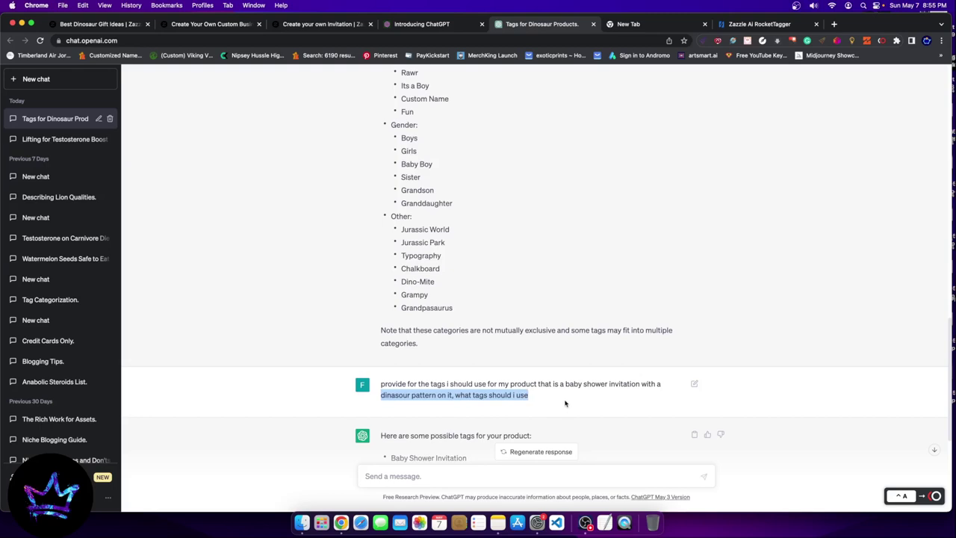
pyautogui.scroll(-5, 561, 396)
pyautogui.moveTo(400, 272); pyautogui.dragTo(420, 419)
pyautogui.scroll(-2, 406, 421)
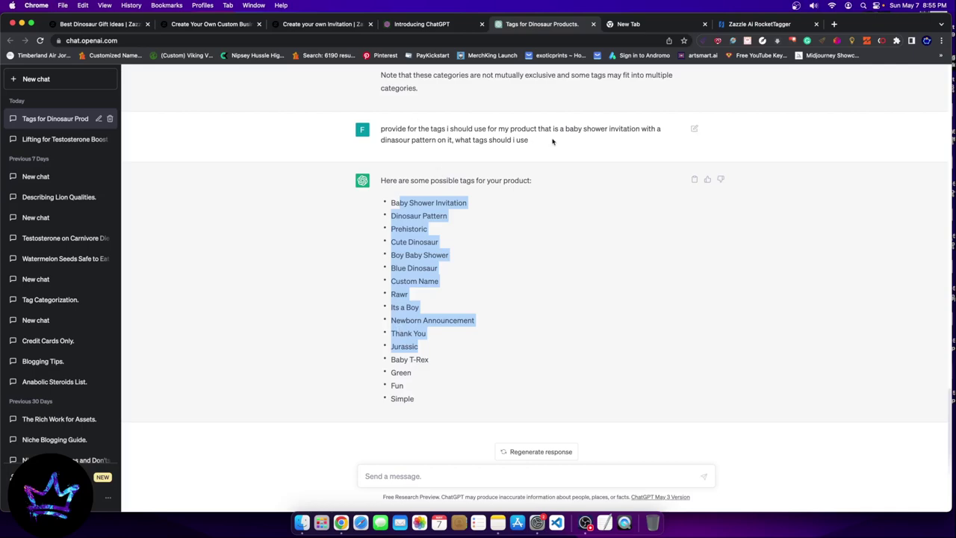
# - Revisit the original tag list in the conversation, and highlight the complete list of suggested tags and the tag Rawr
pyautogui.scroll(15, 453, 252)
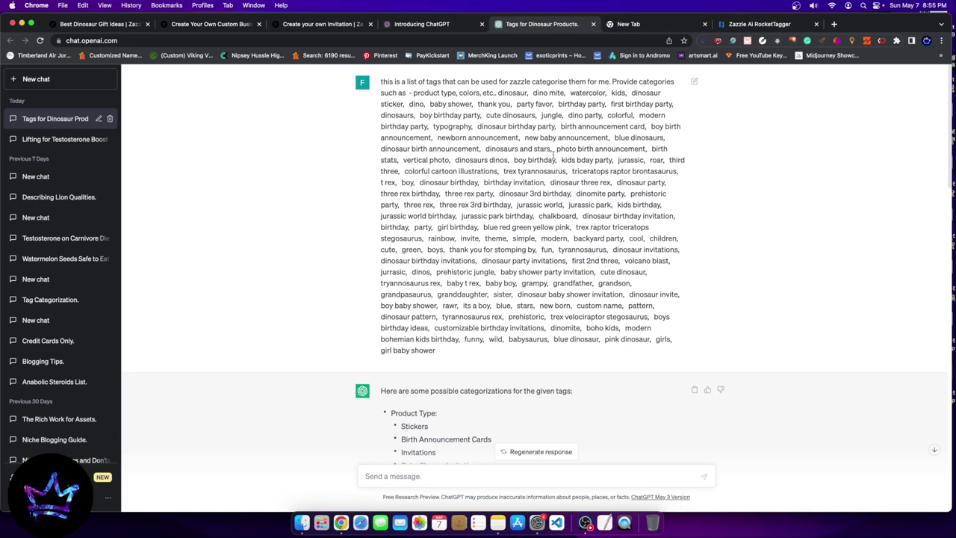
pyautogui.scroll(-20, 510, 248)
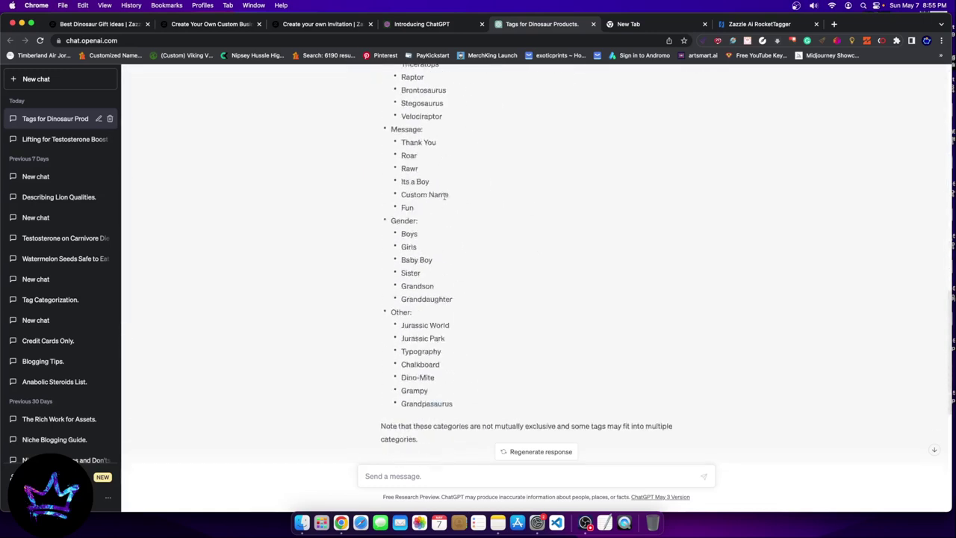
pyautogui.scroll(-3, 445, 200)
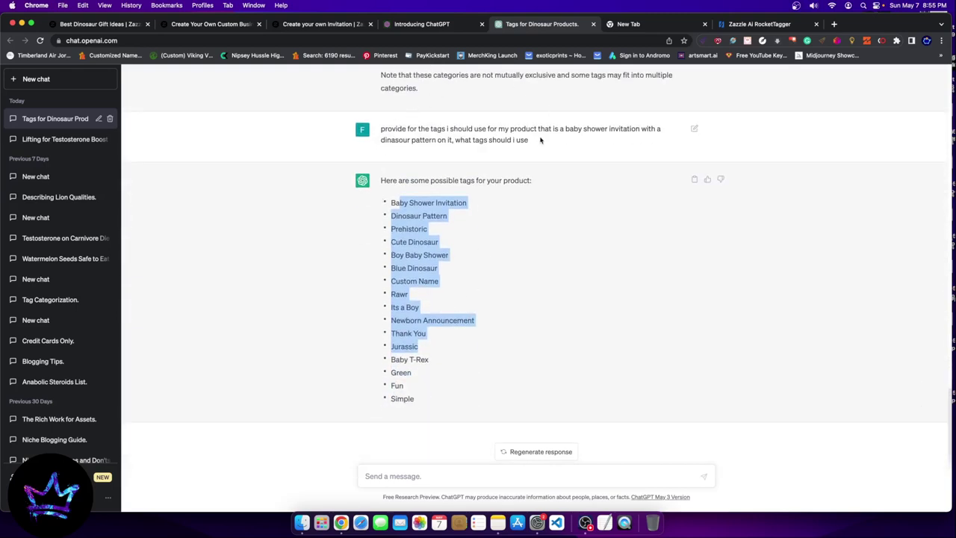
pyautogui.moveTo(448, 407); pyautogui.dragTo(382, 205)
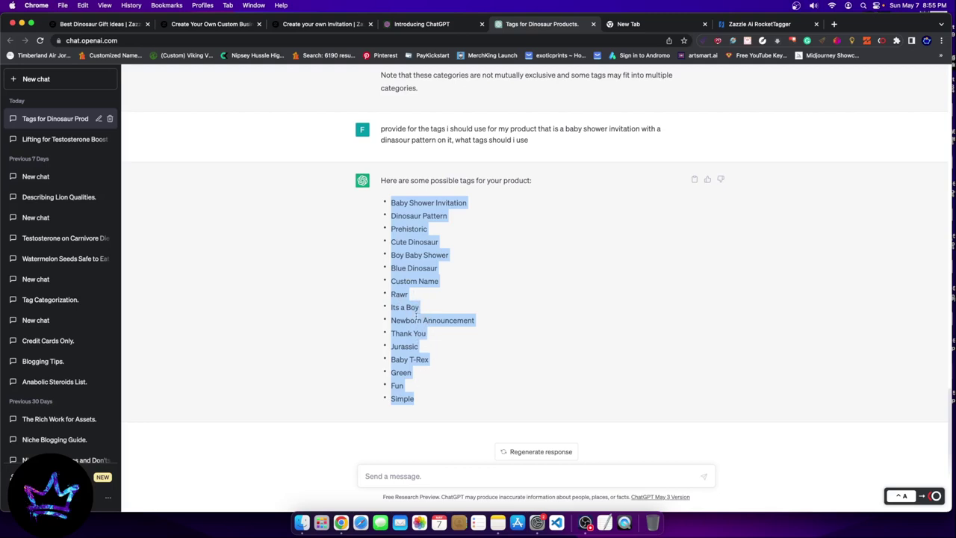
pyautogui.moveTo(420, 297); pyautogui.dragTo(390, 295)
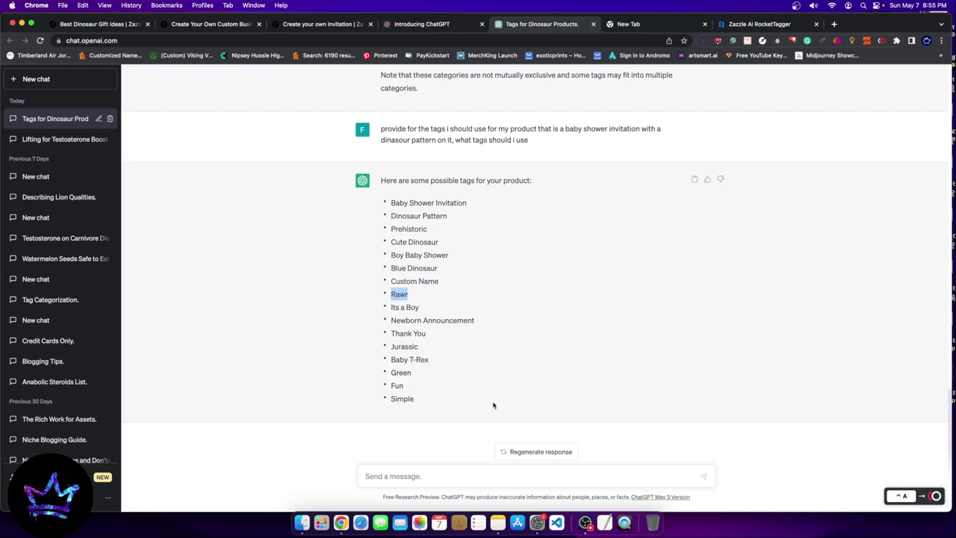
# - Review the original tag prompt and the Theme, Occasion and Design groups of the categorised reply once more
pyautogui.scroll(10, 570, 246)
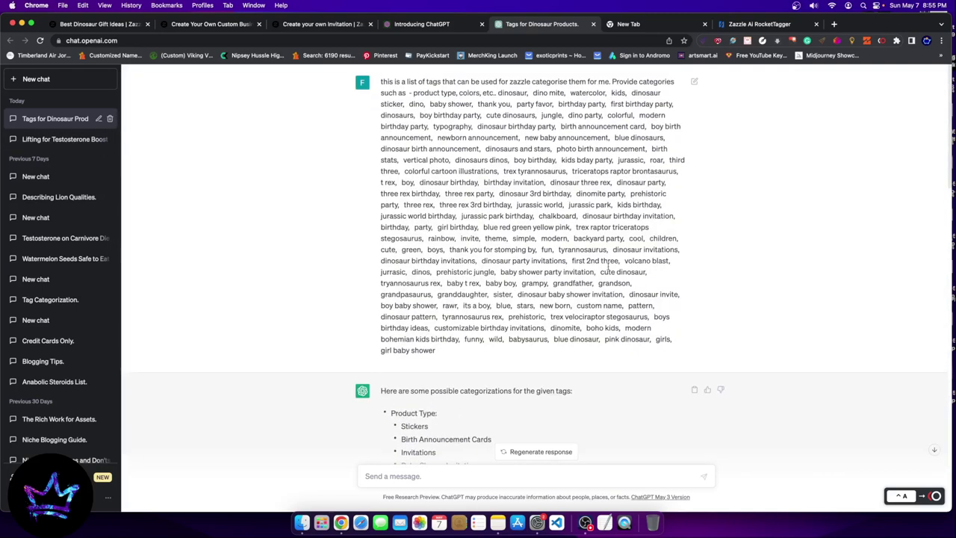
pyautogui.scroll(-8, 585, 213)
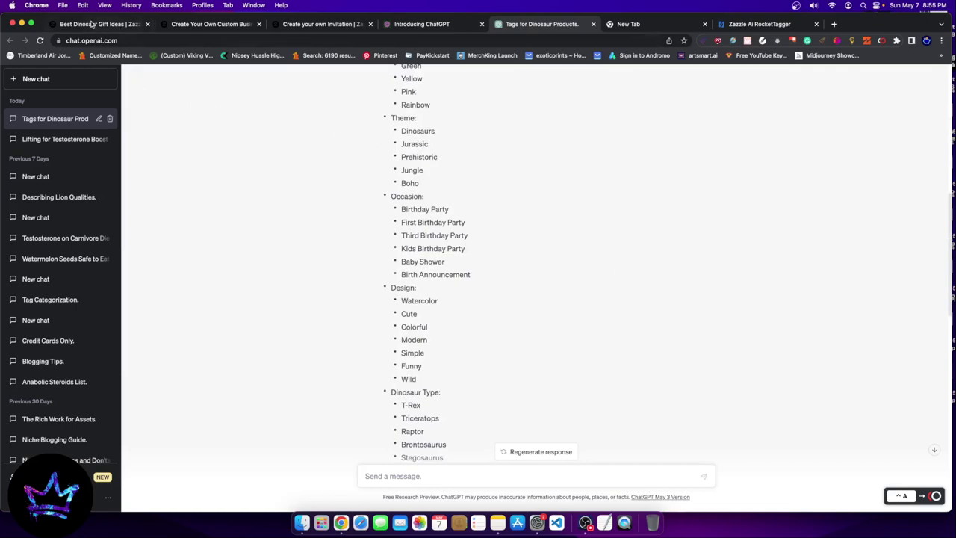
pyautogui.scroll(10, 396, 228)
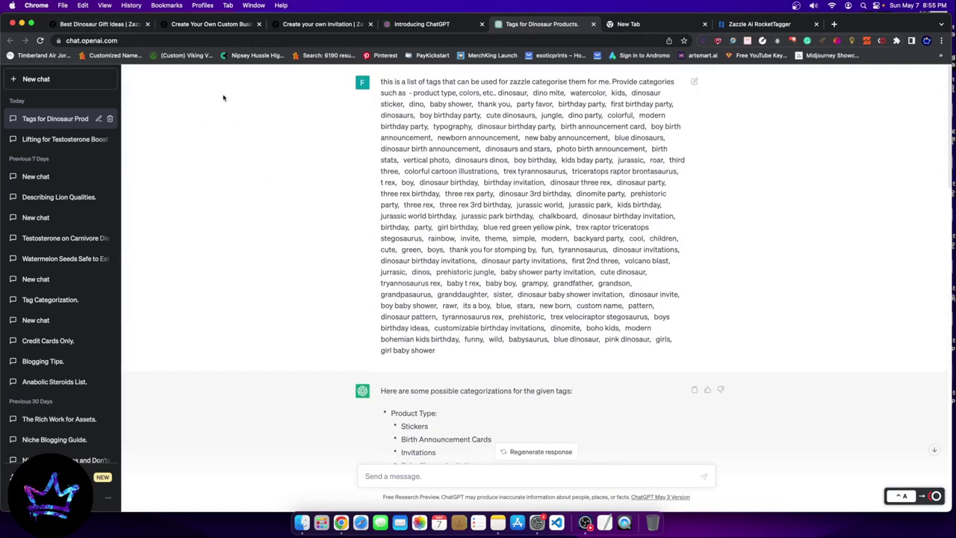
# - Switch to the Zazzle results for "dinosaur" and examine the product listings that the tags were gathered from
pyautogui.click(98, 23)
pyautogui.scroll(-3, 625, 335)
pyautogui.scroll(3, 613, 276)
pyautogui.scroll(-10, 612, 275)
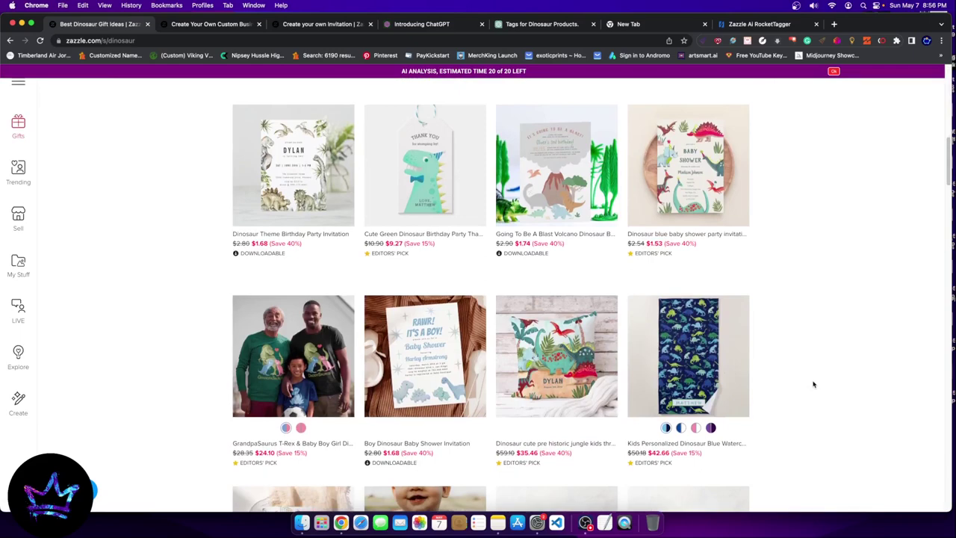
pyautogui.scroll(10, 813, 384)
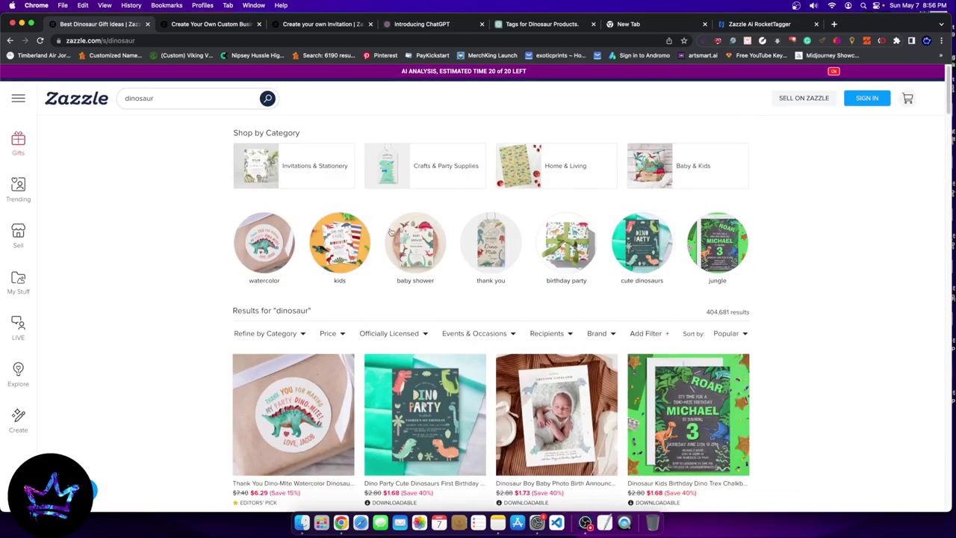
pyautogui.scroll(-8, 747, 314)
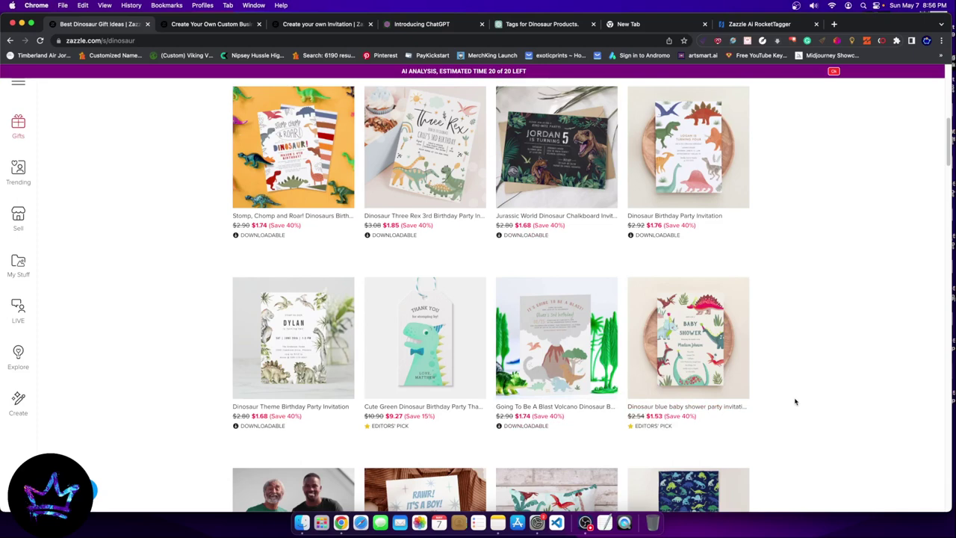
pyautogui.scroll(10, 794, 389)
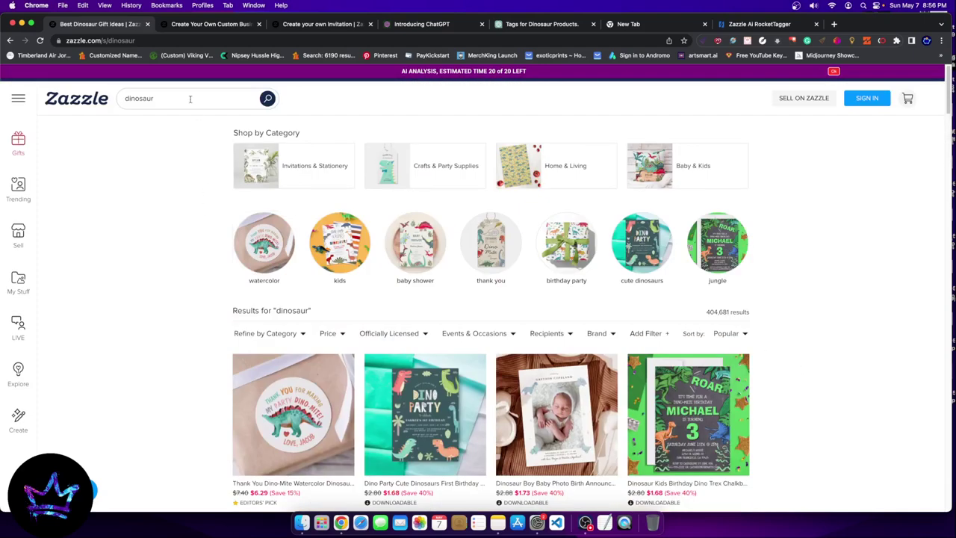
pyautogui.scroll(-10, 180, 288)
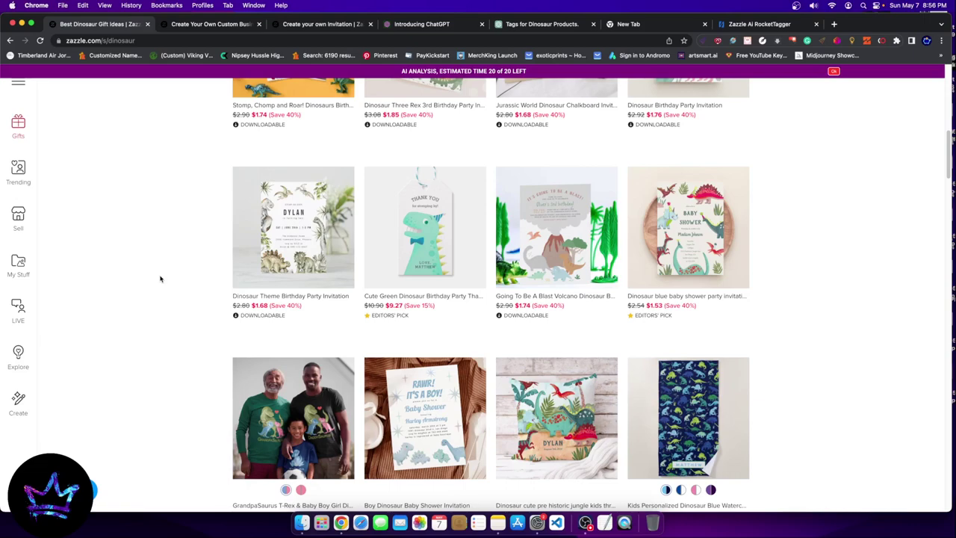
pyautogui.scroll(15, 160, 279)
pyautogui.scroll(-10, 172, 277)
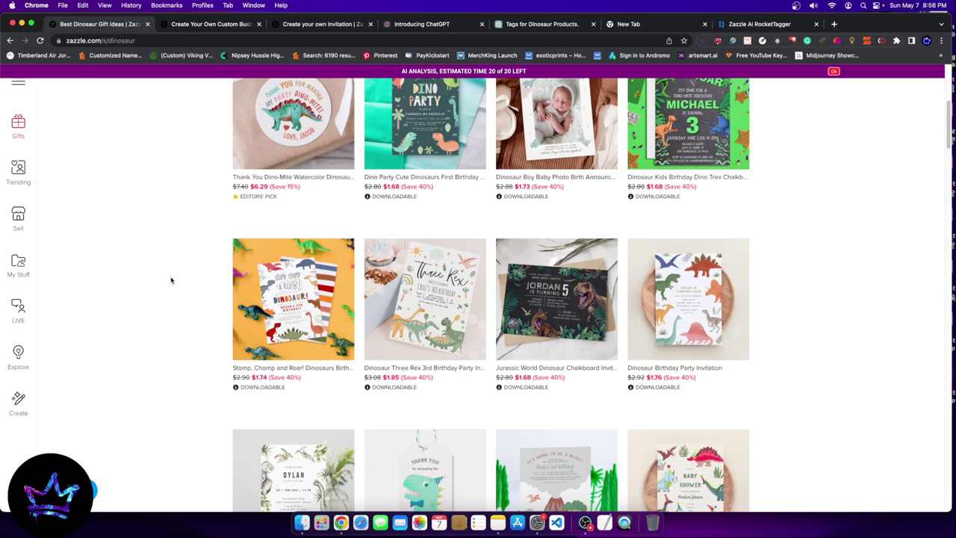
pyautogui.scroll(5, 170, 280)
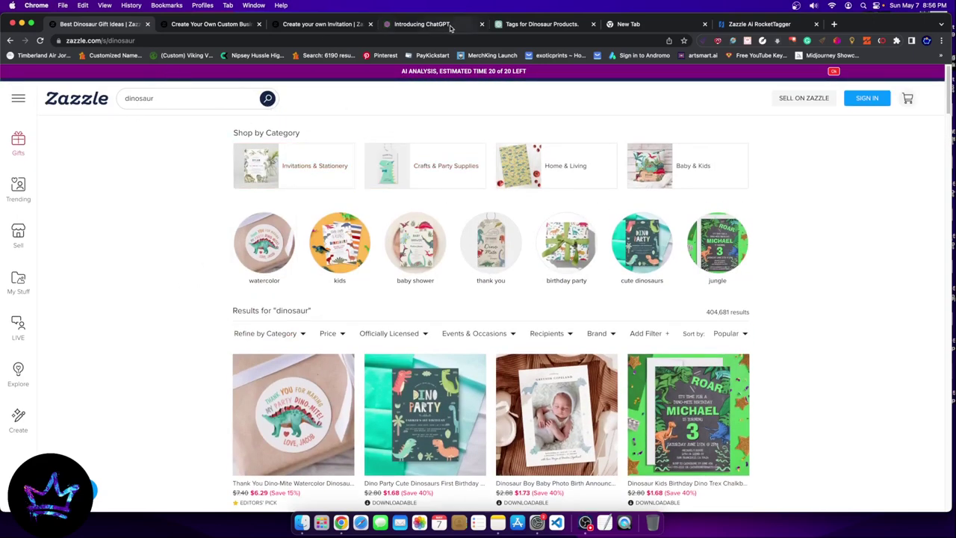
# - Revisit the ChatGPT tag conversation, and return to Zazzle to look through the dinosaur invitations and gifts
pyautogui.click(542, 24)
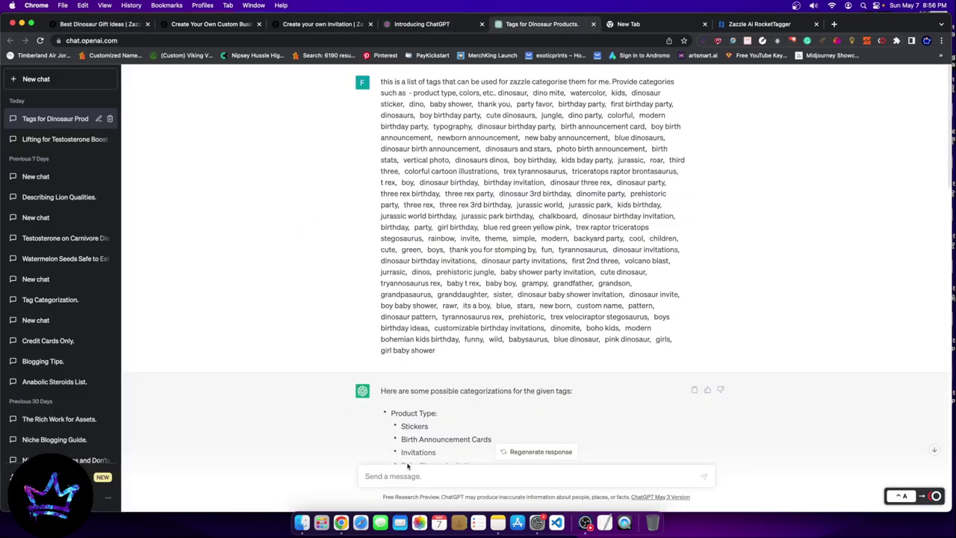
pyautogui.scroll(-5, 410, 388)
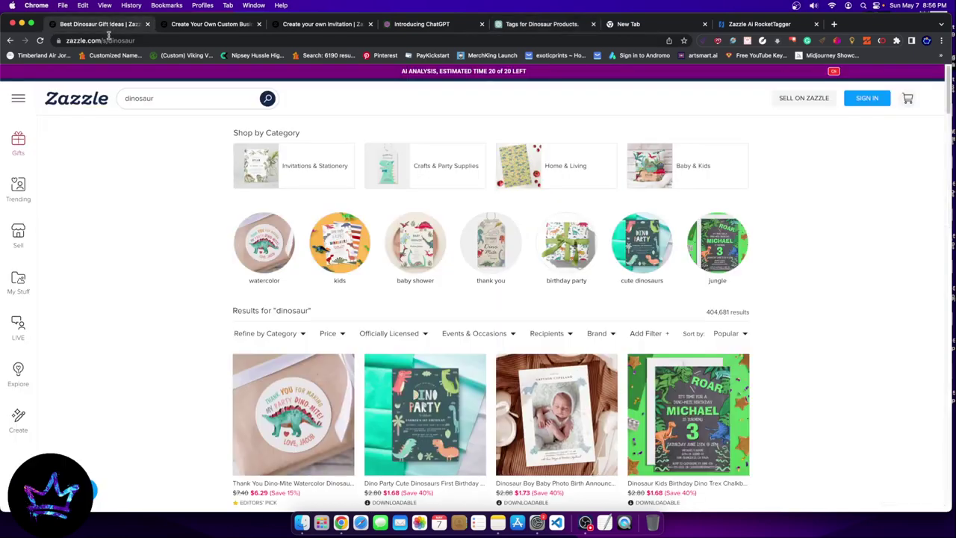
pyautogui.click(101, 24)
pyautogui.scroll(-4, 395, 176)
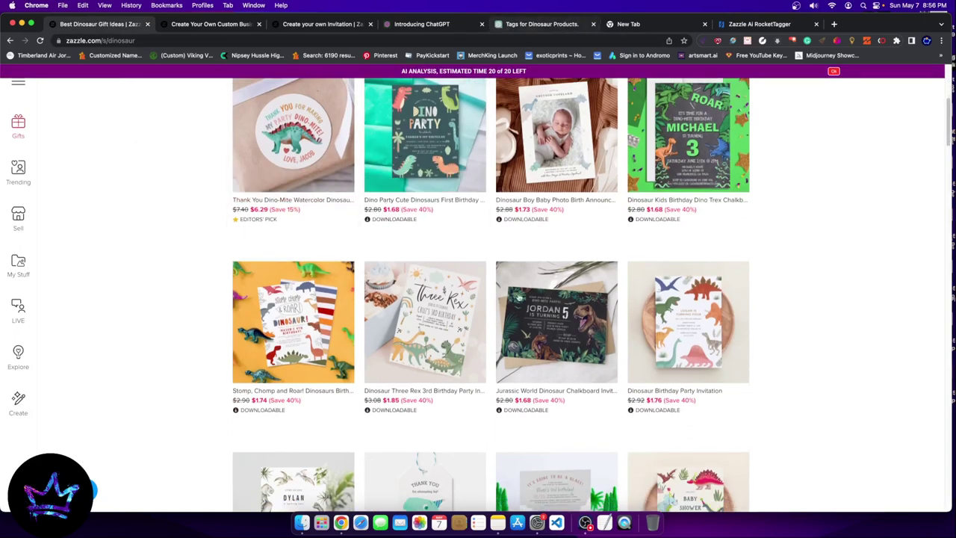
pyautogui.scroll(-4, 142, 332)
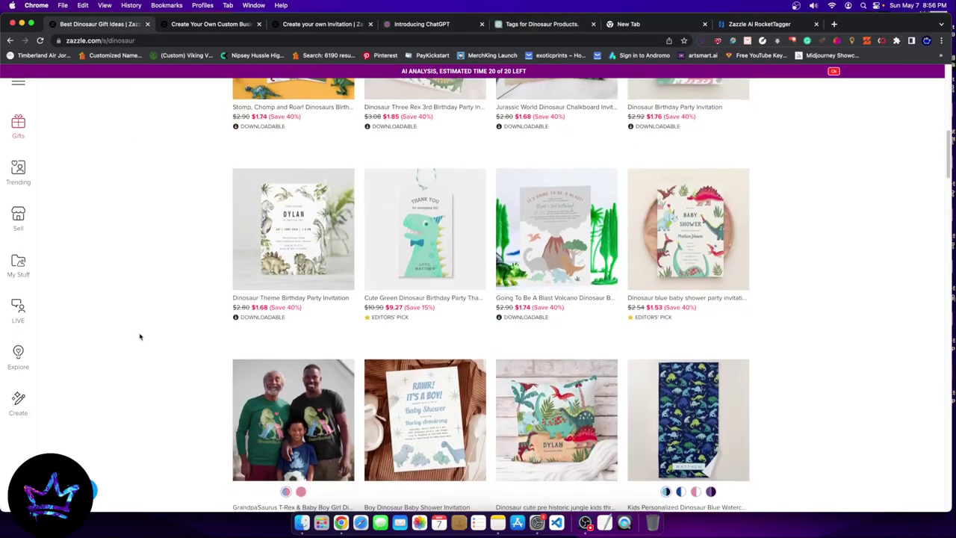
# - Revisit the invitation design and the custom business cards page, and return to the dinosaur search results
pyautogui.click(314, 25)
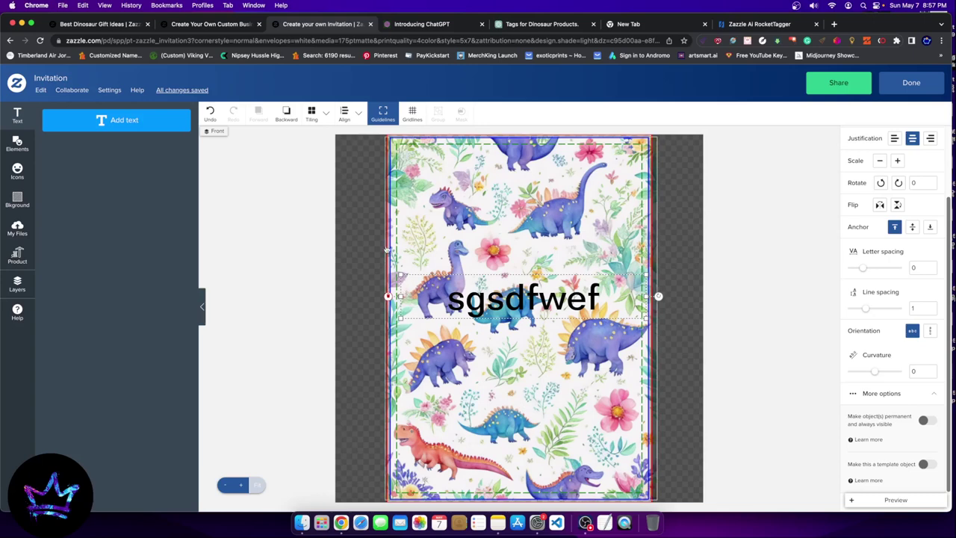
pyautogui.click(195, 26)
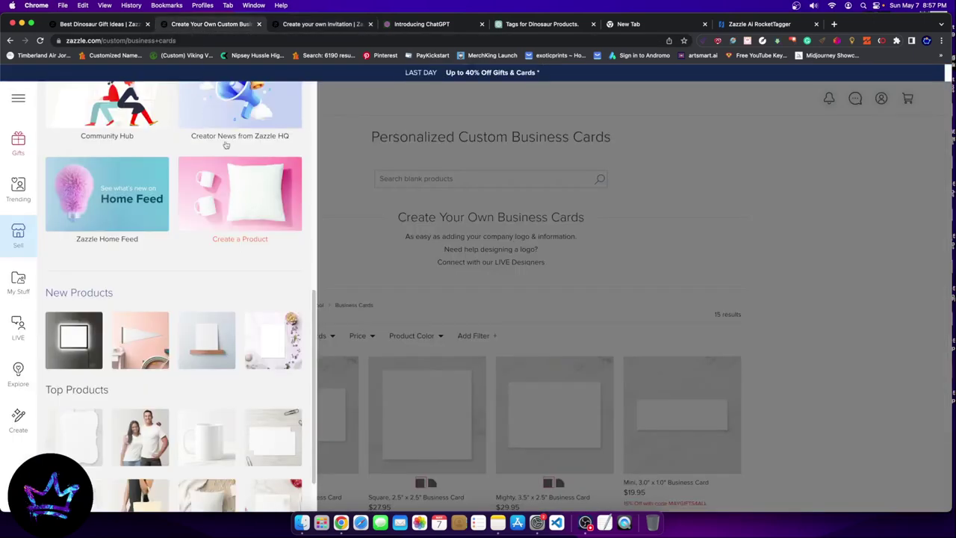
pyautogui.click(60, 24)
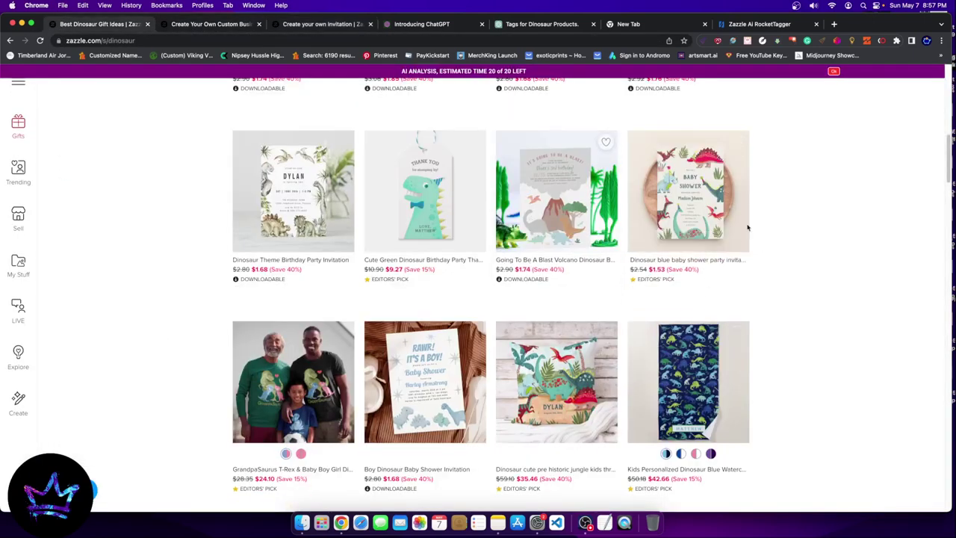
# - Look through the Zazzle "dinosaur" results again, with a brief return to the invitation design in between
pyautogui.scroll(8, 487, 430)
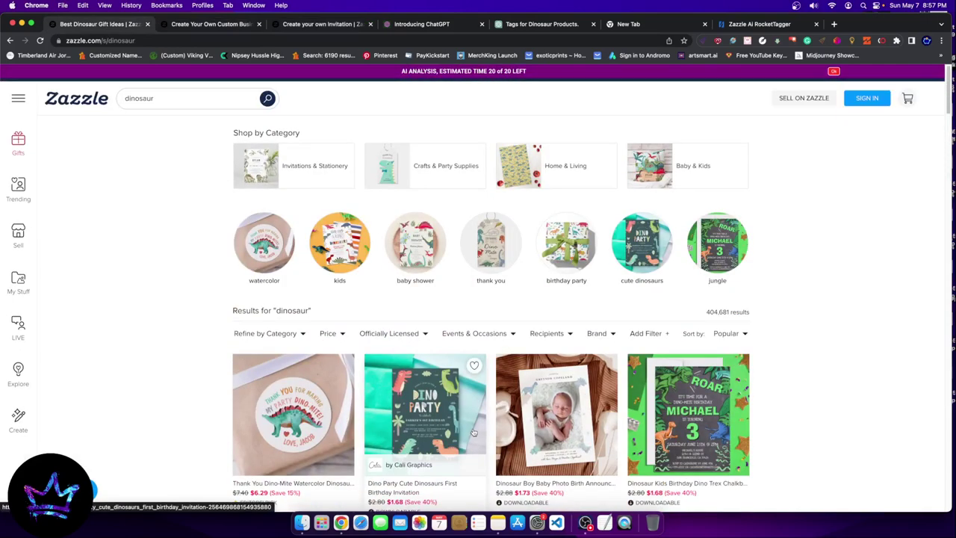
pyautogui.scroll(-4, 441, 430)
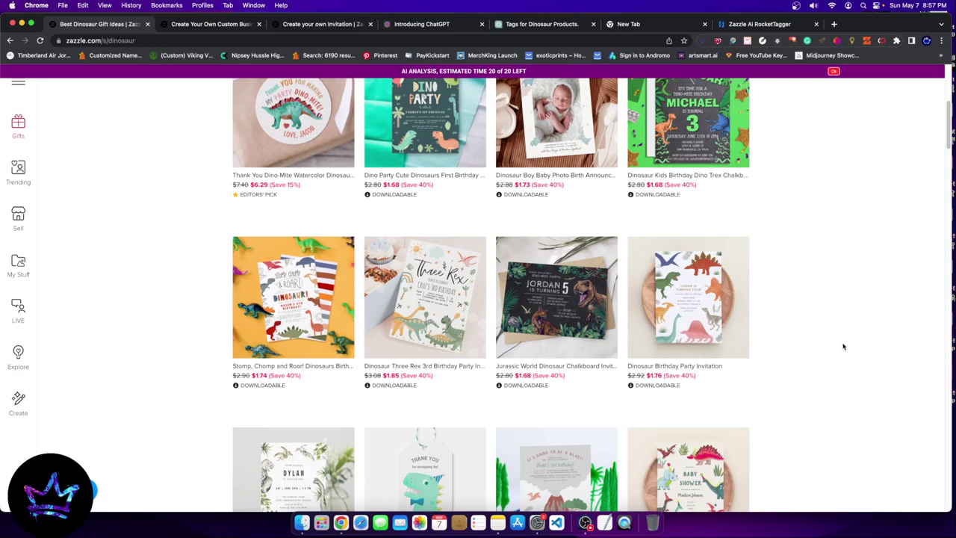
pyautogui.click(319, 27)
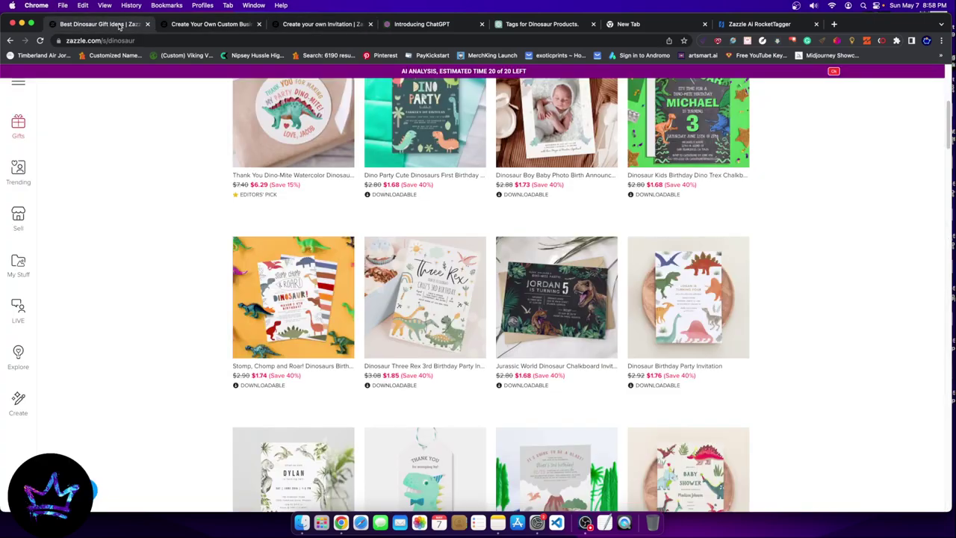
pyautogui.click(118, 25)
pyautogui.scroll(5, 945, 325)
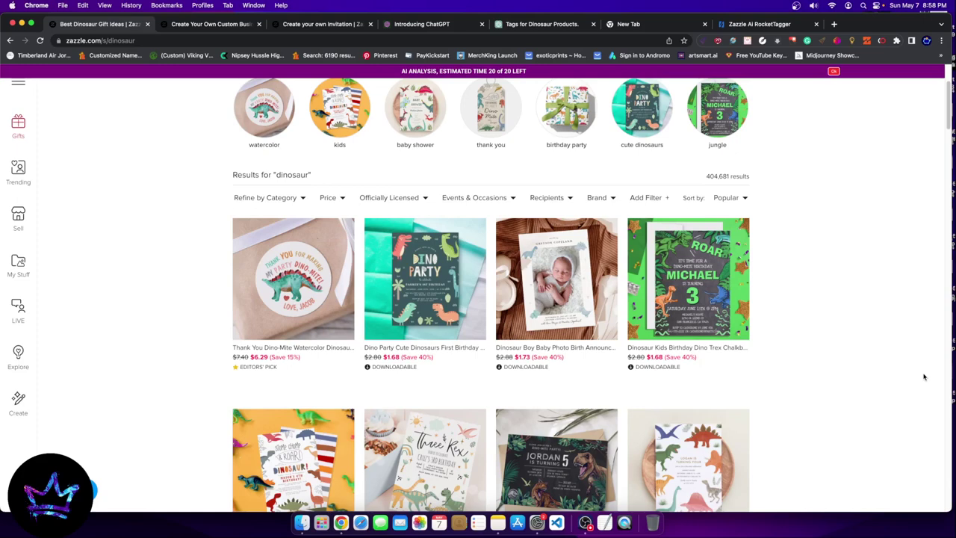
# - Open the Zazzle Tagging Course page on autopilotpassiveincome.com in a new tab, and revisit the Zazzle Ai RocketTagger page
pyautogui.click(834, 24)
pyautogui.write('za')
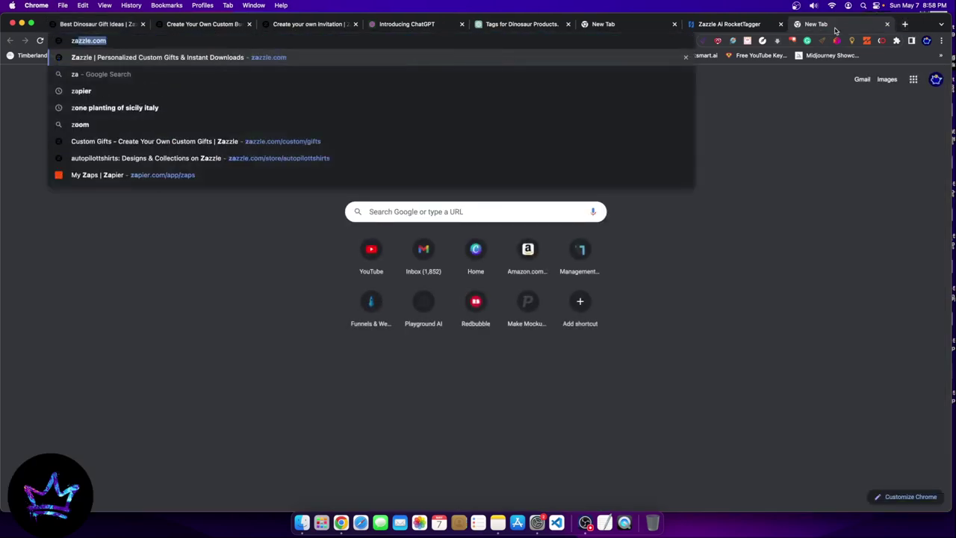
pyautogui.write('zz')
pyautogui.press('Return')
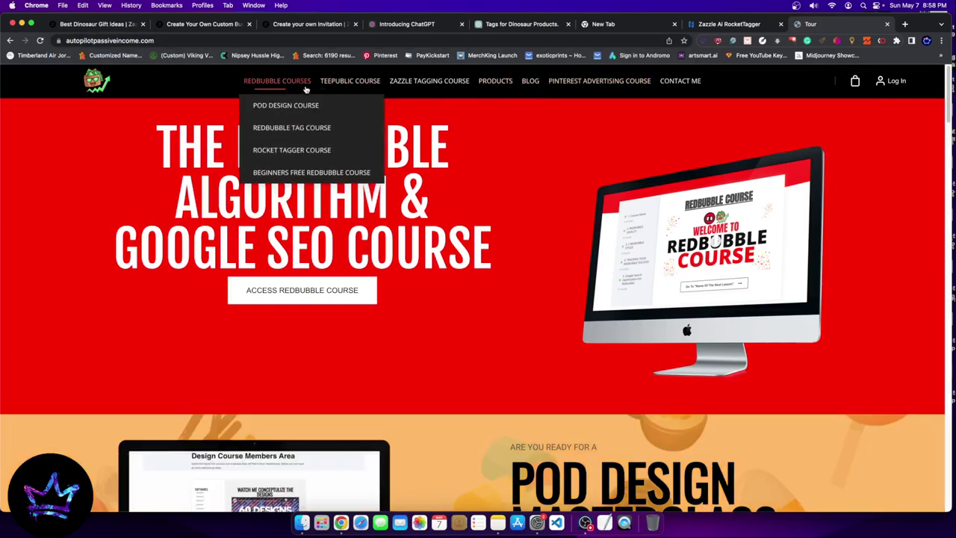
pyautogui.click(430, 81)
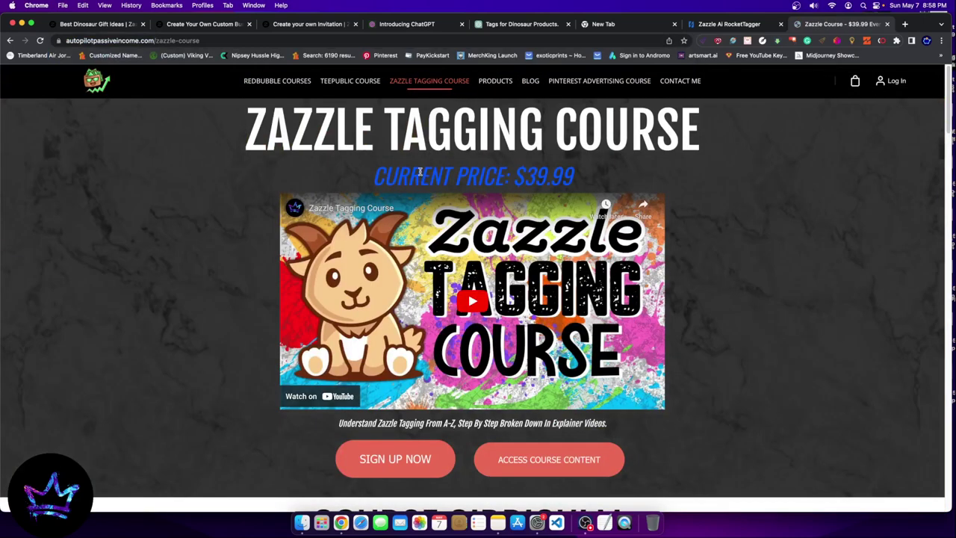
pyautogui.scroll(-1, 878, 267)
pyautogui.scroll(-1, 877, 267)
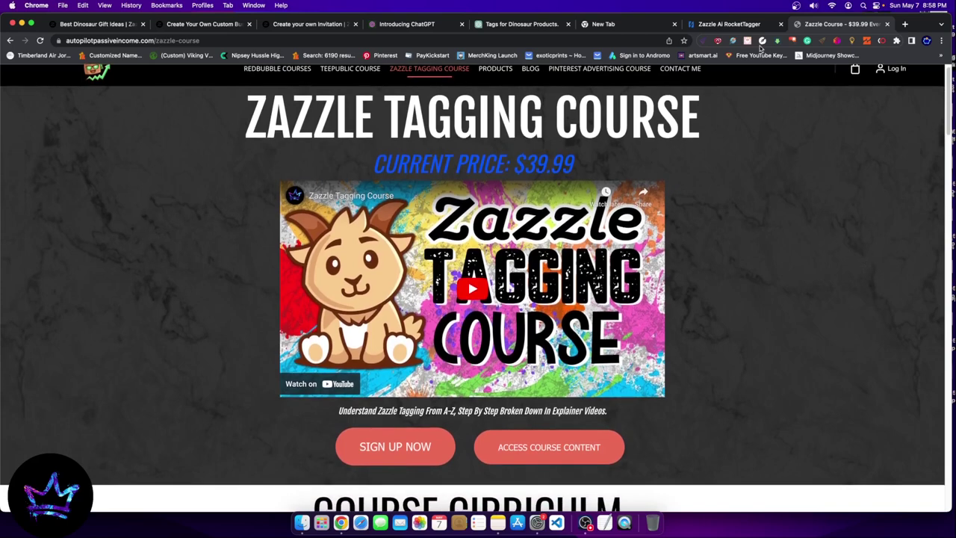
pyautogui.click(730, 25)
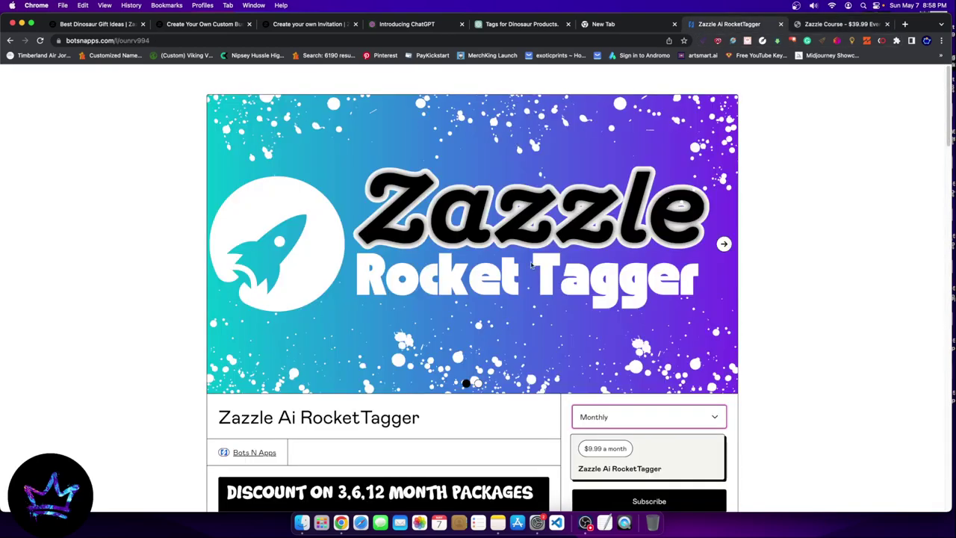
# - Return to the ChatGPT tag conversation and review the original tag list, its categories and the tags suggested for the baby shower invitation
pyautogui.click(499, 30)
pyautogui.scroll(4, 448, 224)
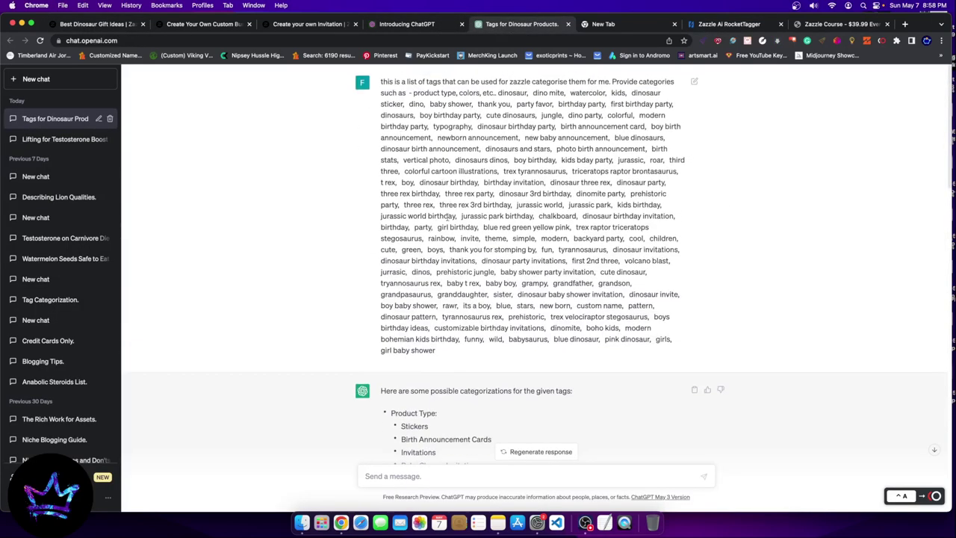
pyautogui.scroll(-5, 448, 223)
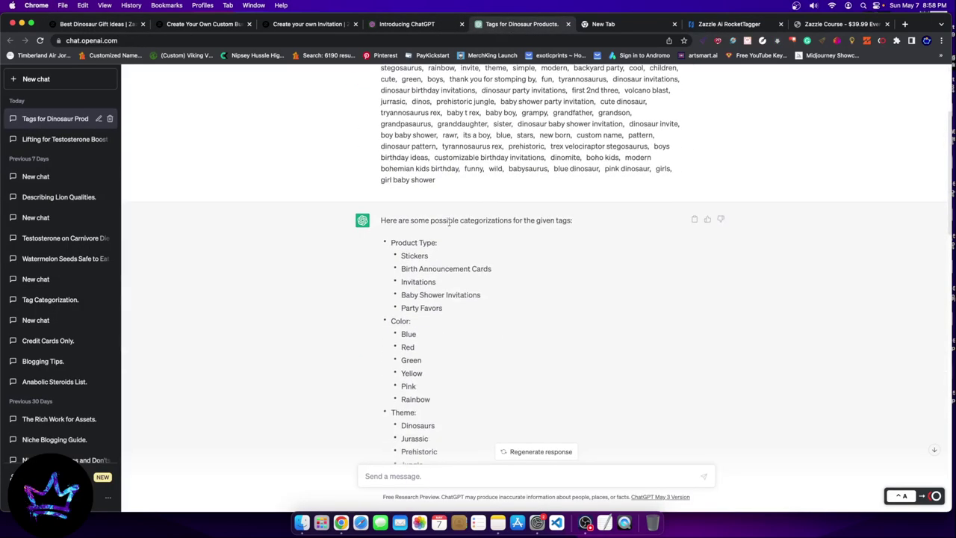
pyautogui.scroll(5, 486, 299)
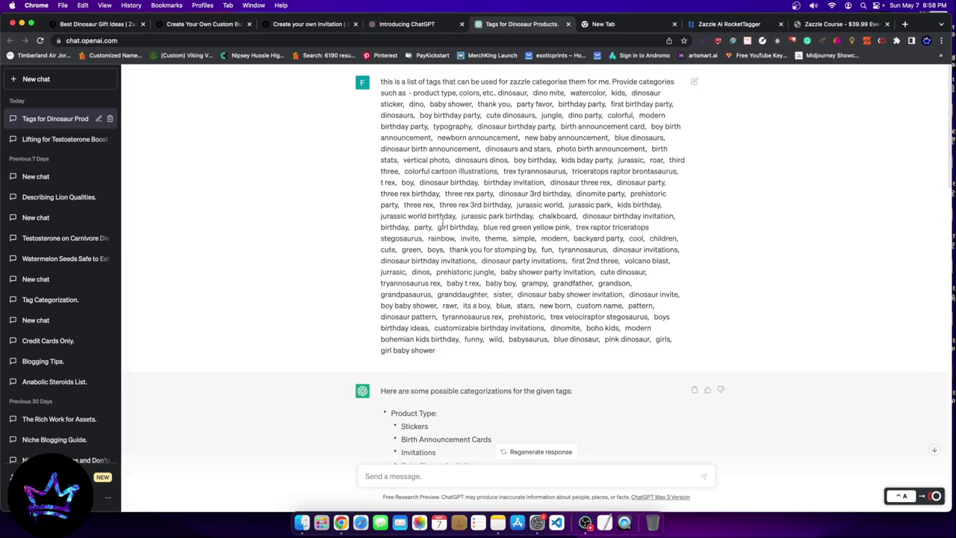
pyautogui.scroll(-20, 442, 225)
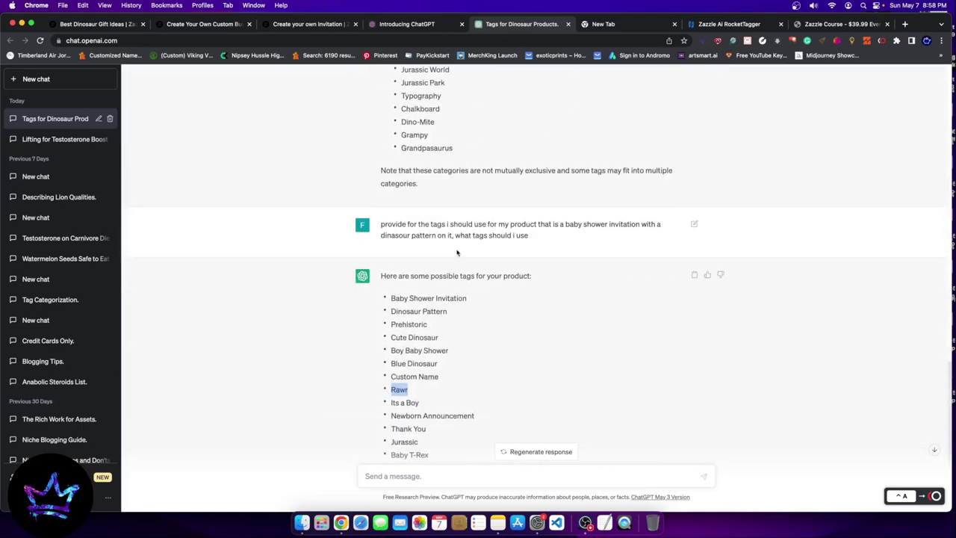
pyautogui.scroll(15, 453, 260)
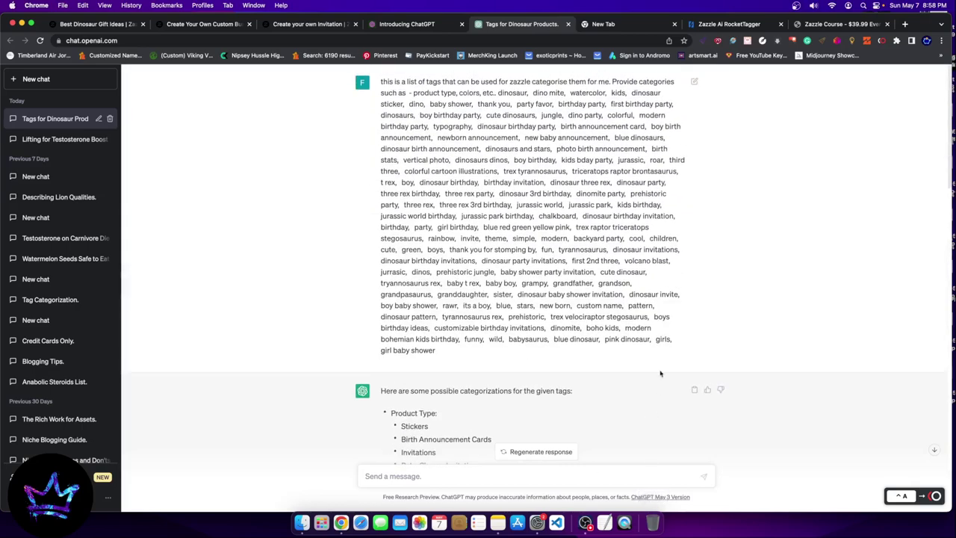
pyautogui.click(589, 526)
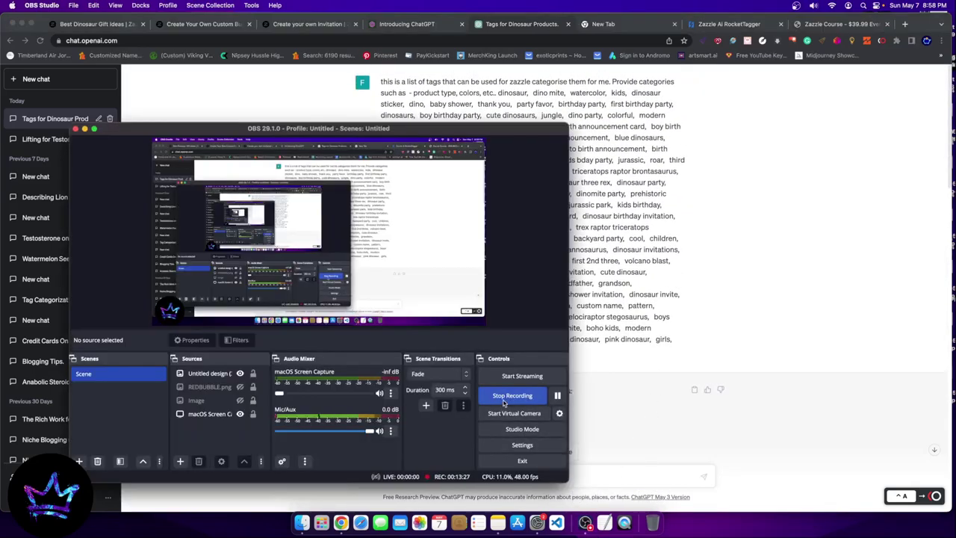